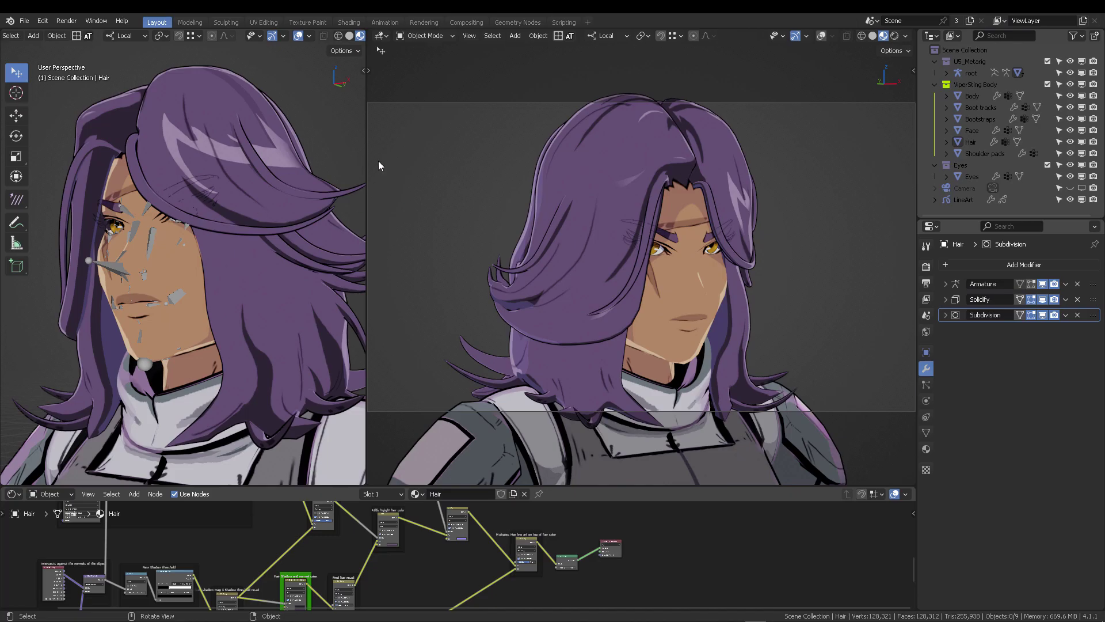
- Select the Eyes collection and enlarge the outliner area so more of the scene hierarchy fits
middle_drag(295, 213, 499, 202)
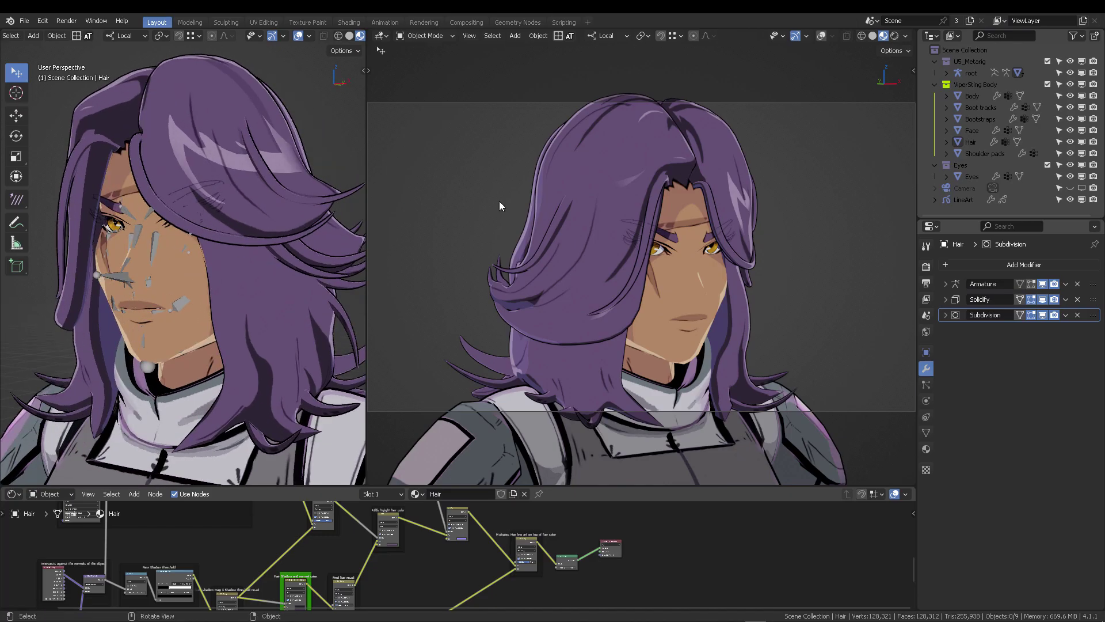
click(965, 165)
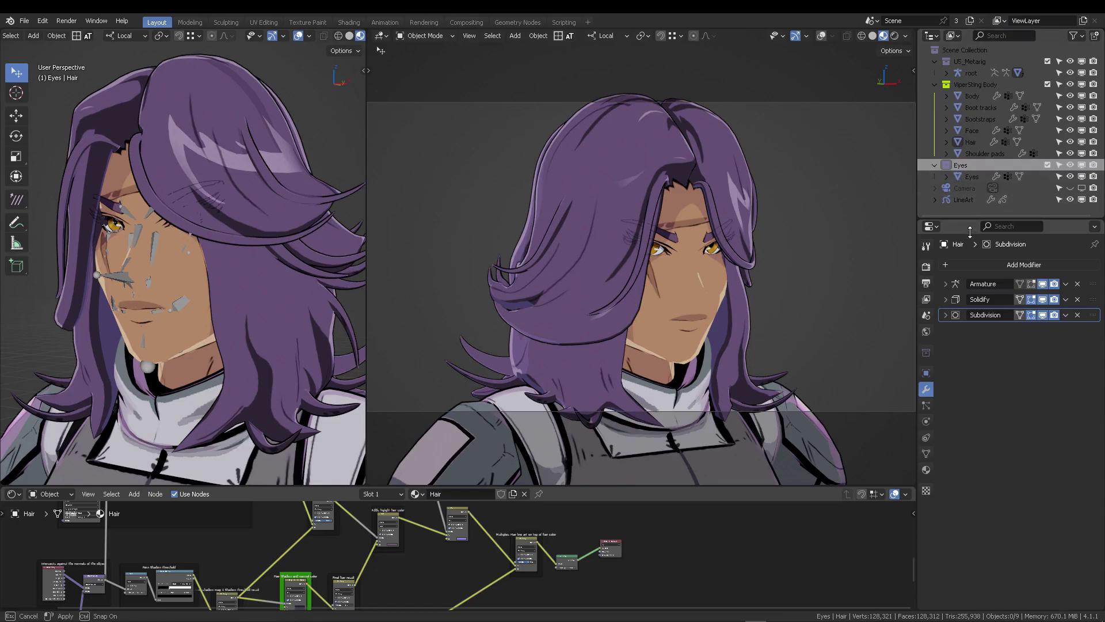
drag(967, 219, 966, 247)
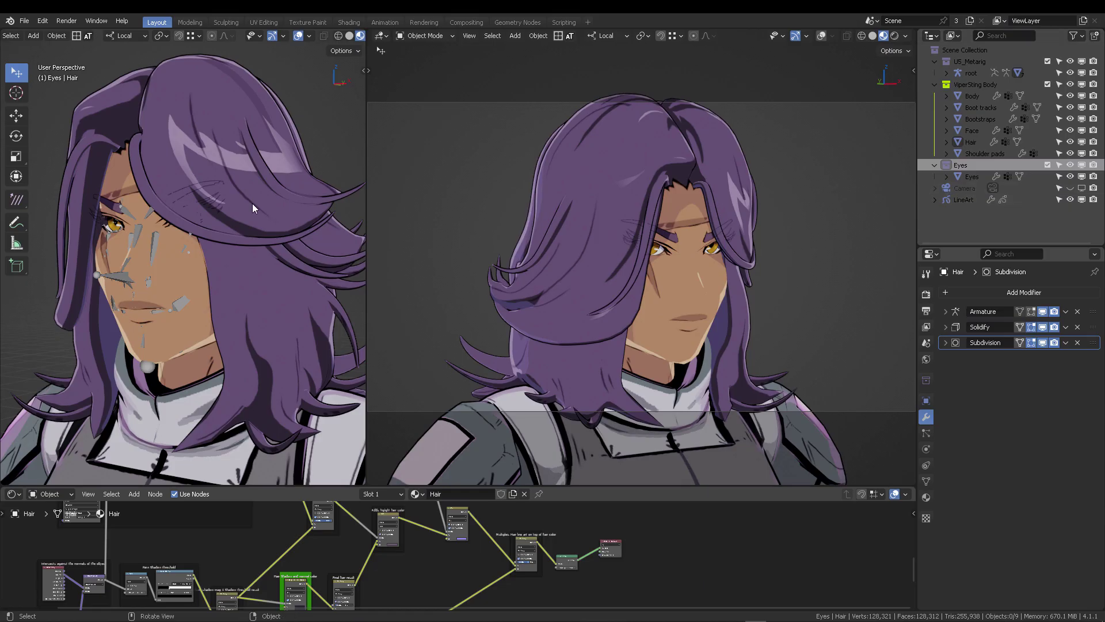
- Look up the Grease Pencil entry among the addable object types without adding anything
scroll(245, 298, down, 3)
middle_drag(247, 301, 86, 260)
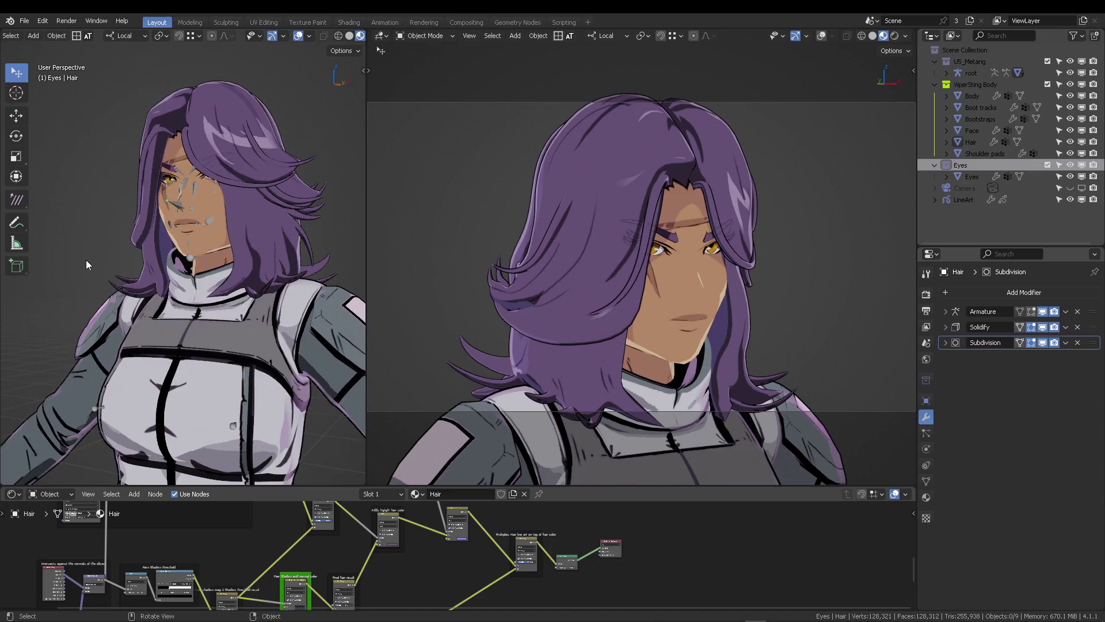
key(shift+a)
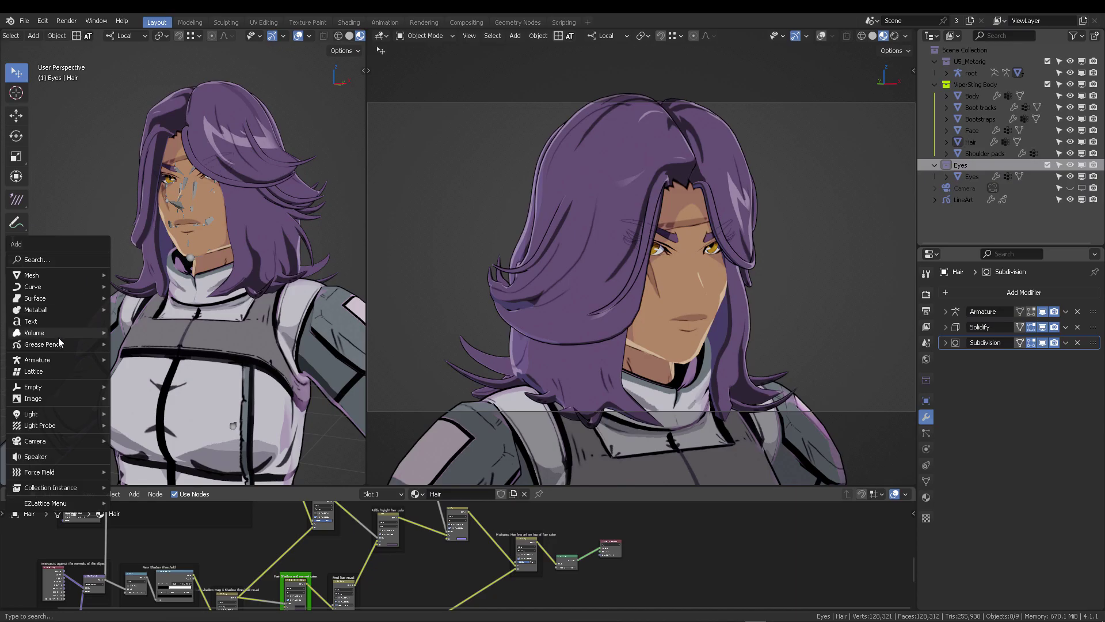
mouse_move(62, 348)
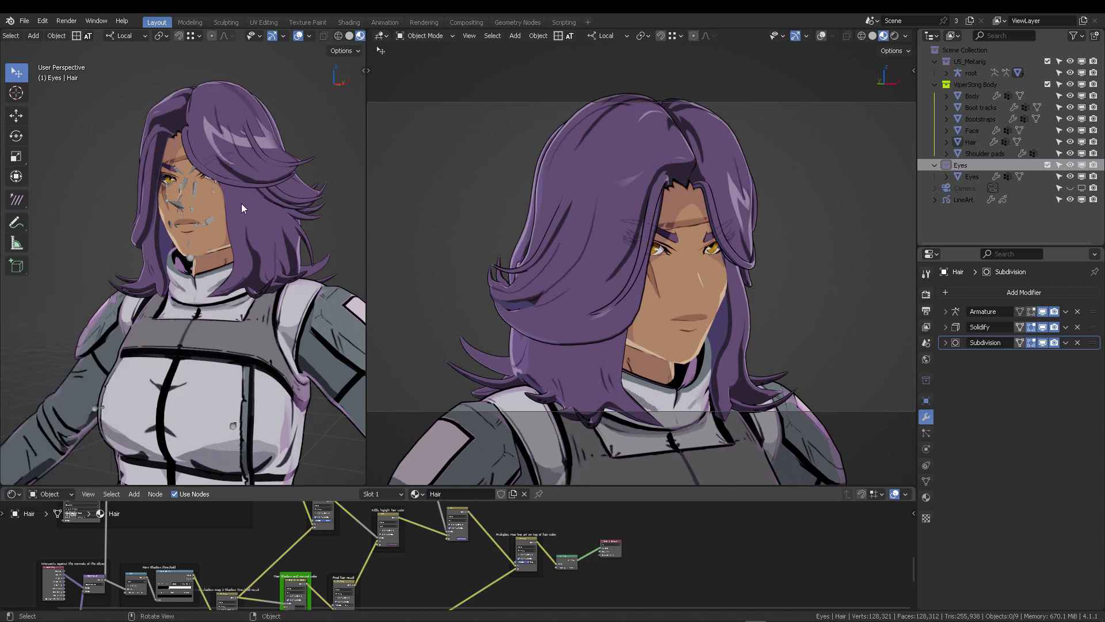
- Isolate the Eyes mesh in local view, inspect it from the front, and restore the full scene
scroll(241, 203, up, 3)
middle_drag(242, 195, 279, 180)
click(118, 215)
key(KP_Divide)
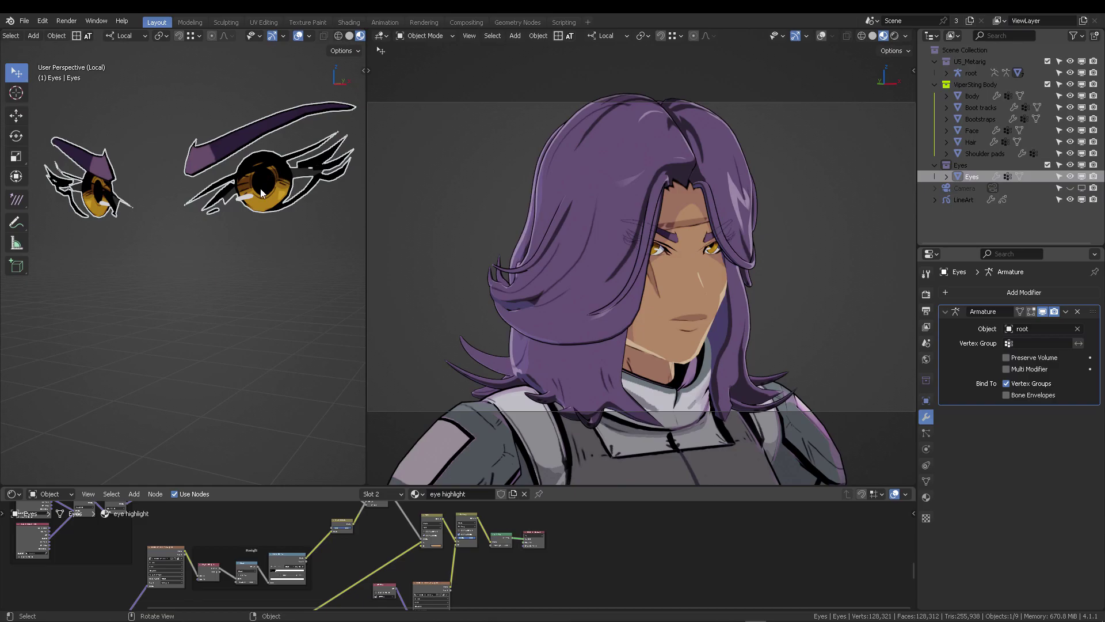
middle_drag(239, 184, 253, 196)
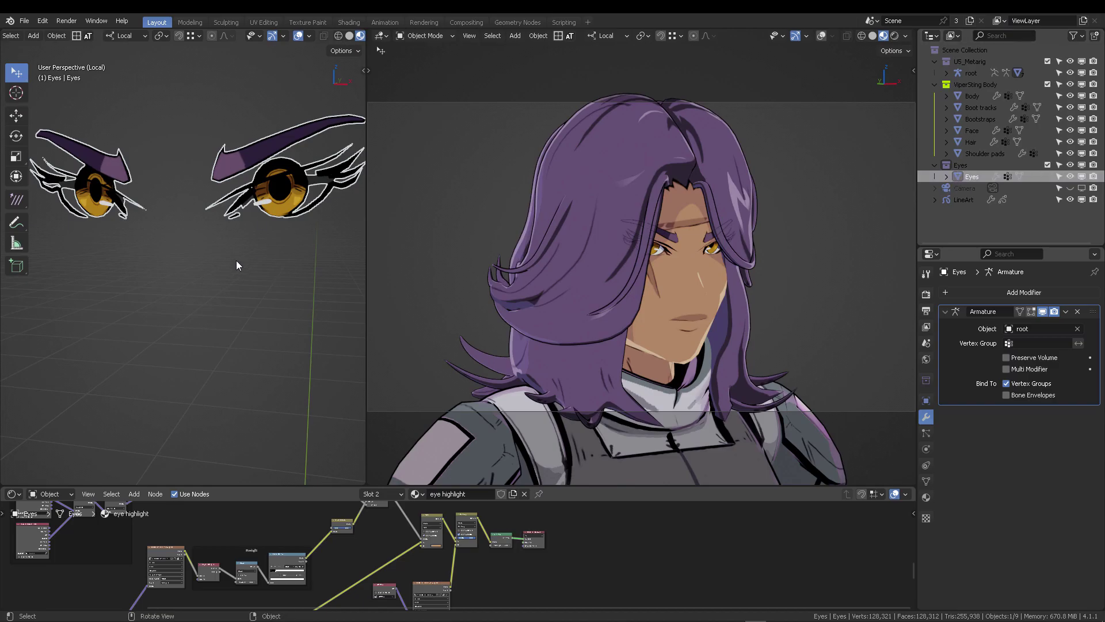
key(KP_Divide)
middle_drag(236, 265, 259, 259)
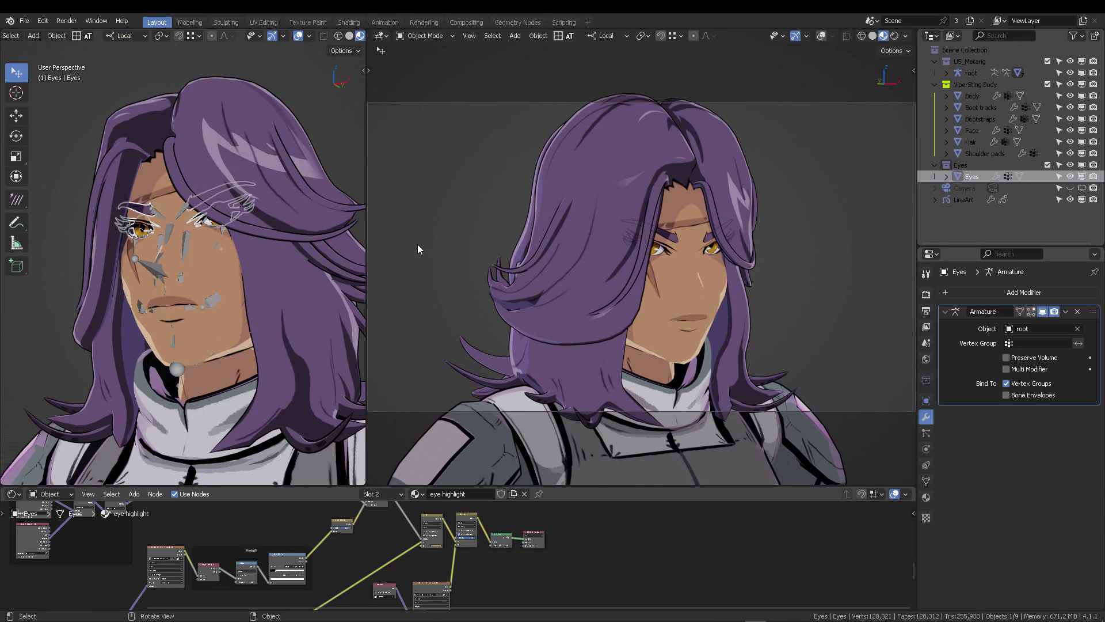
- Select the LineArt object and expand its Line Art modifier to view the settings alongside the character's face
click(968, 200)
click(945, 312)
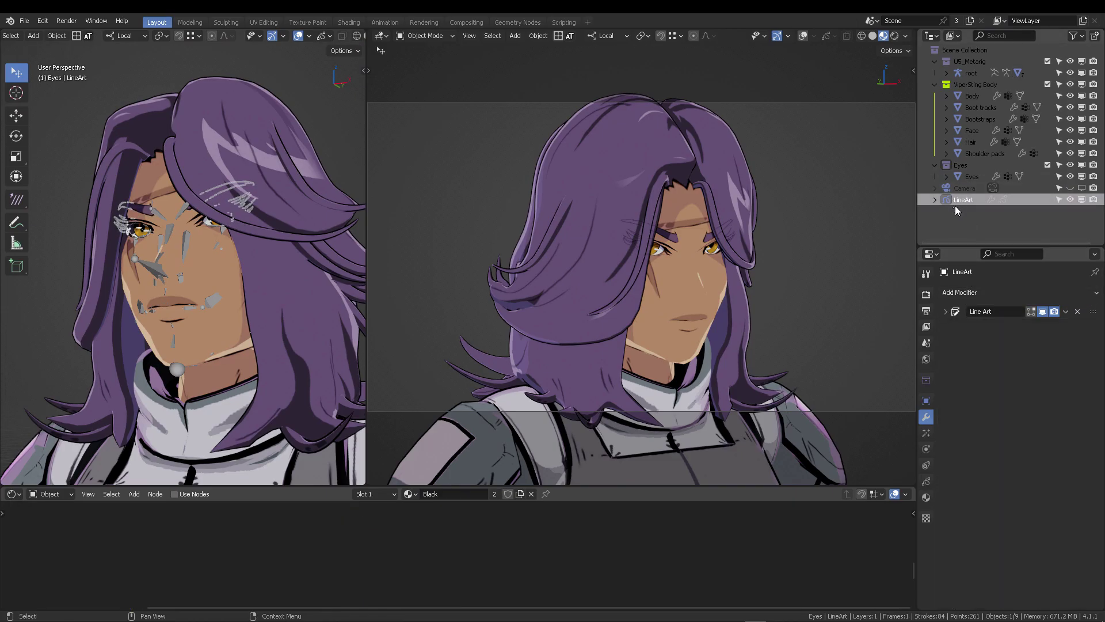
click(946, 311)
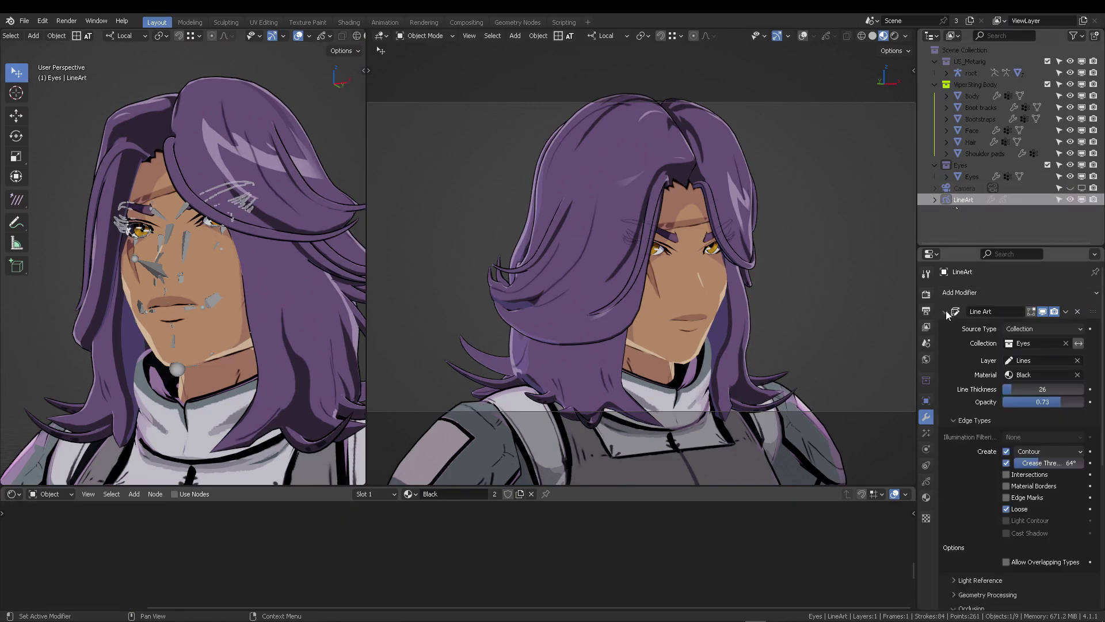
middle_drag(234, 220, 215, 167)
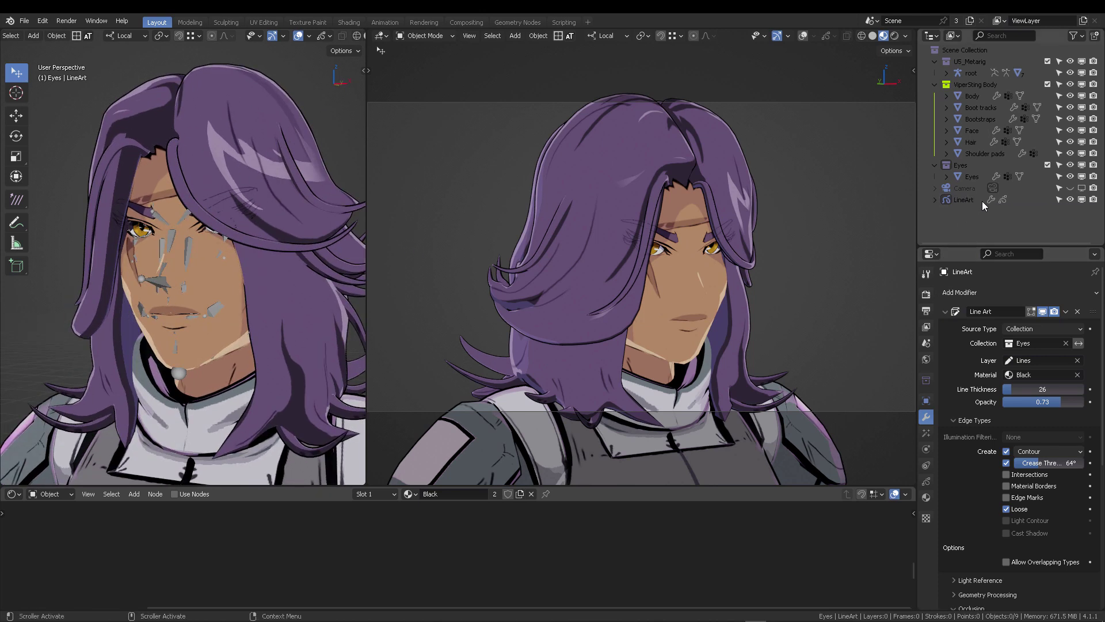
- Set the Line Art levels of the hair mesh's Hair material to 1
middle_drag(207, 158, 234, 104)
scroll(254, 153, up, 4)
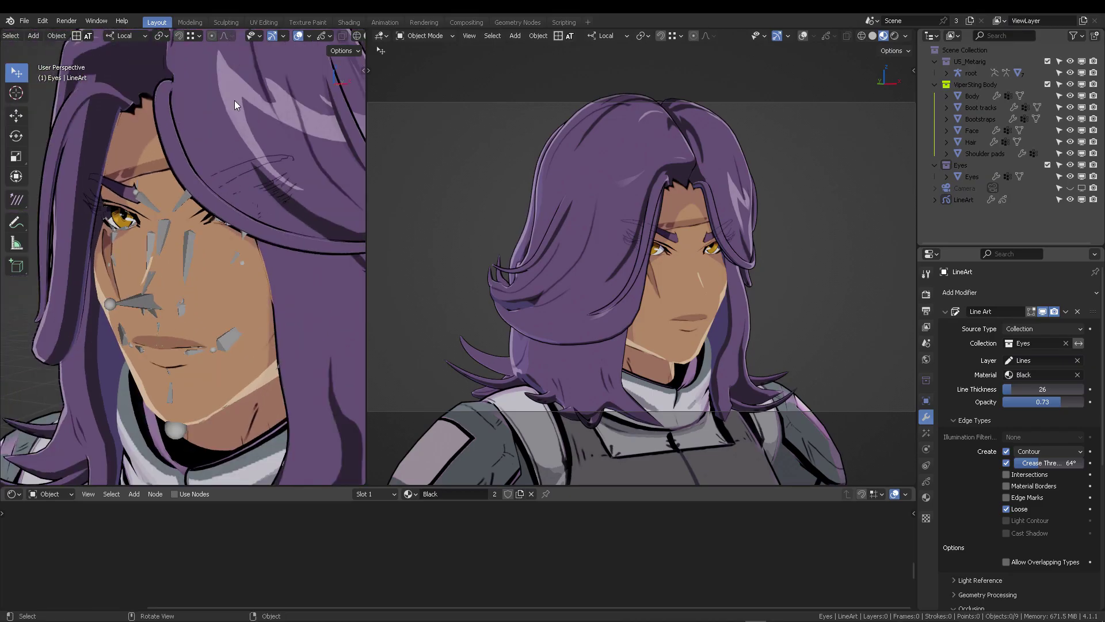
click(210, 142)
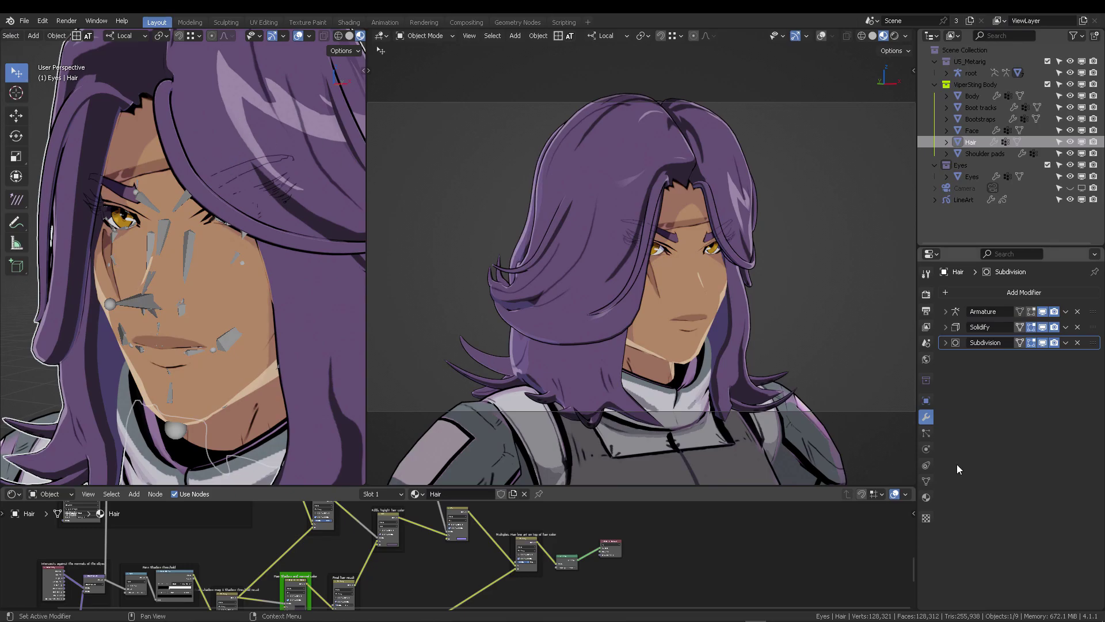
click(926, 497)
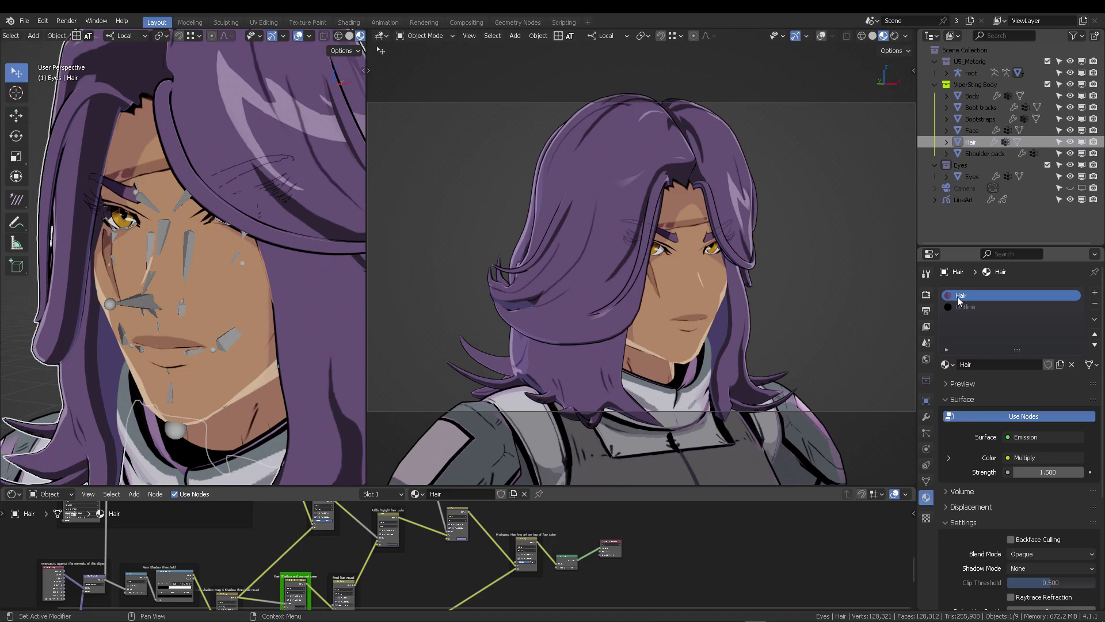
scroll(986, 604, down, 6)
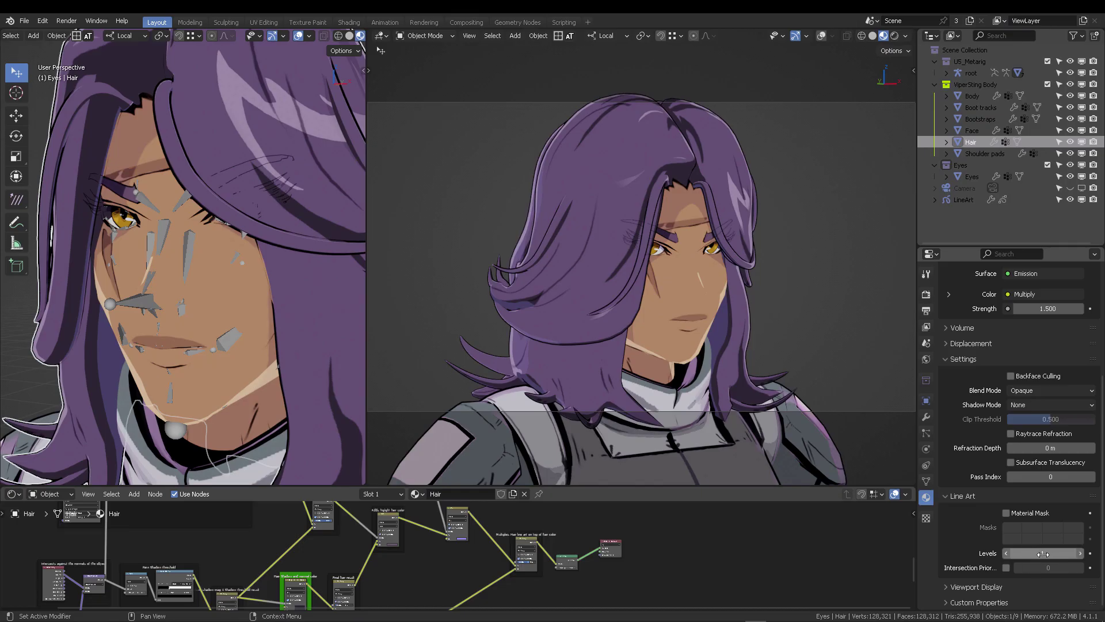
click(1005, 552)
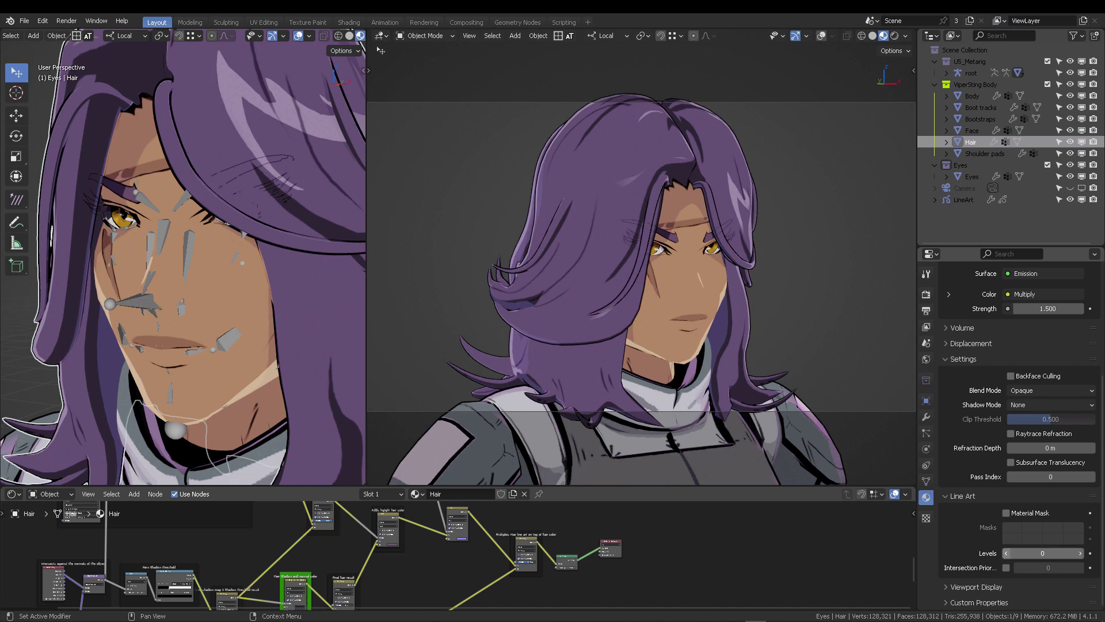
click(1078, 553)
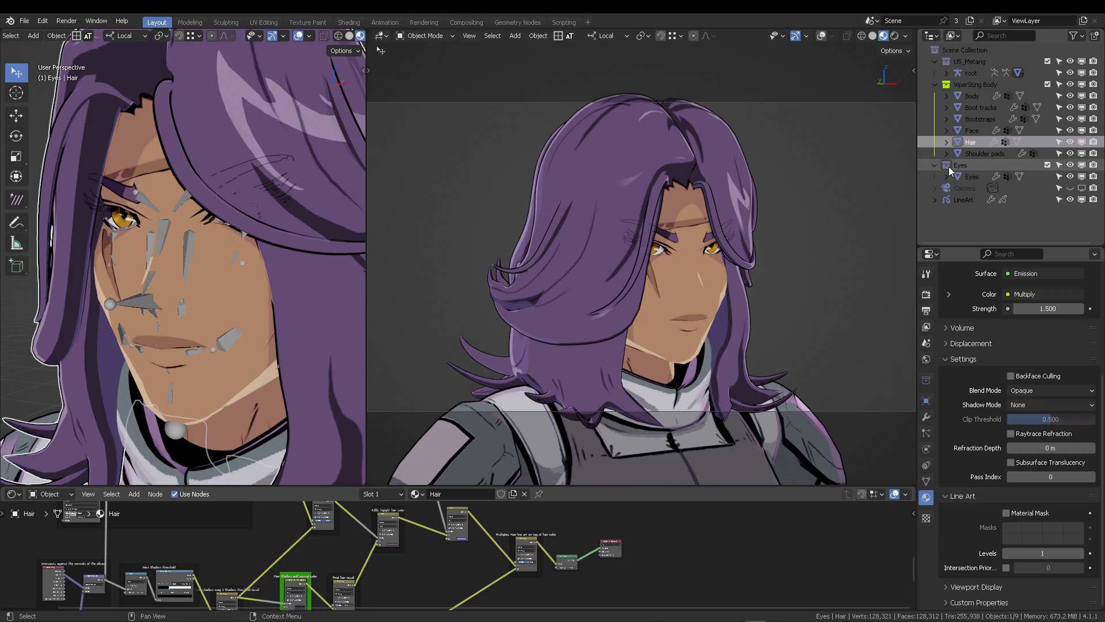
- Examine the Line Art settings of the Eyes object's eye highlight material and compare its material slots
click(926, 416)
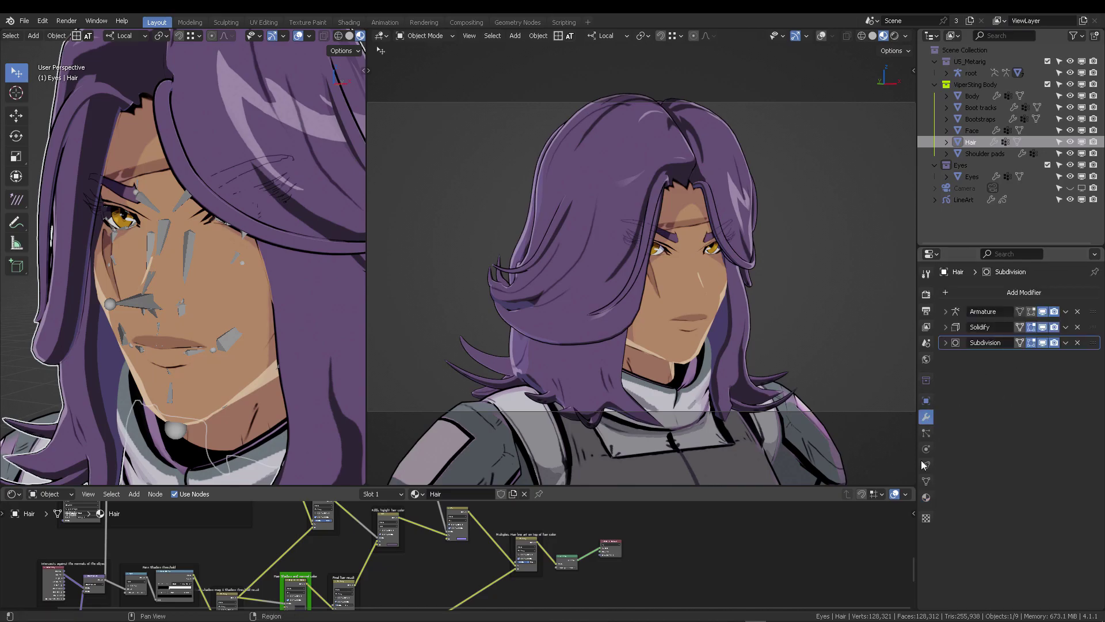
click(926, 496)
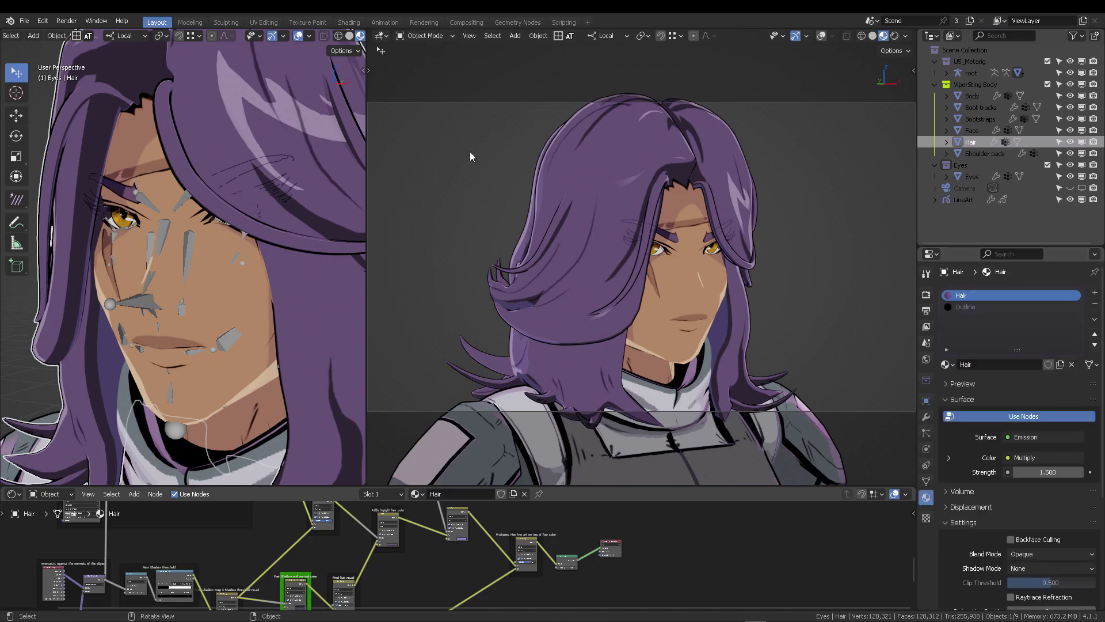
middle_drag(212, 213, 235, 184)
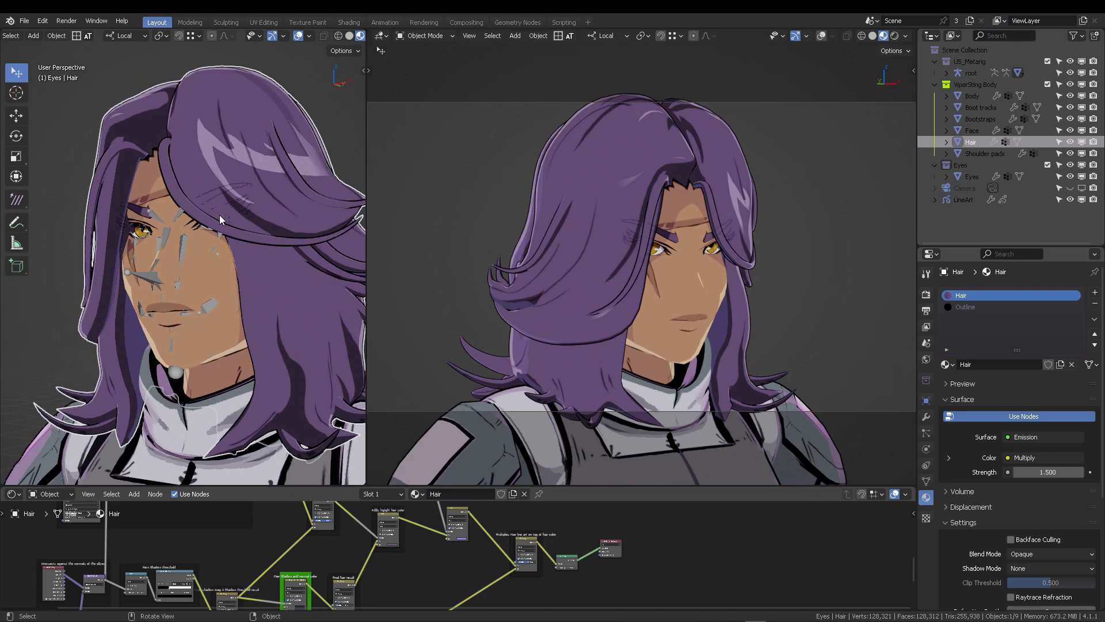
click(972, 176)
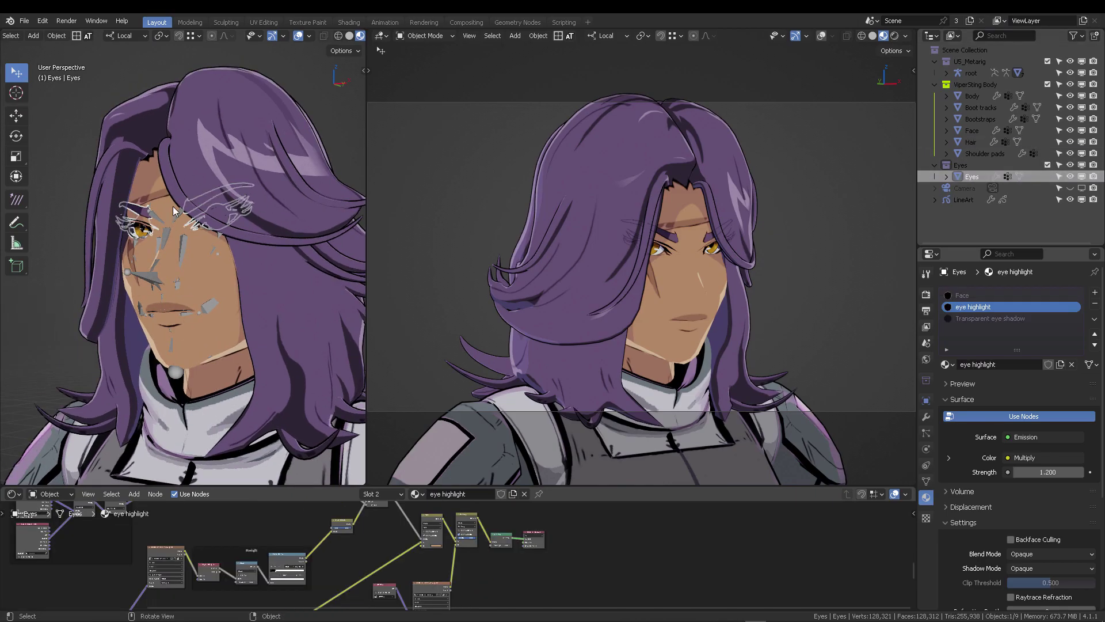
scroll(1009, 351, down, 7)
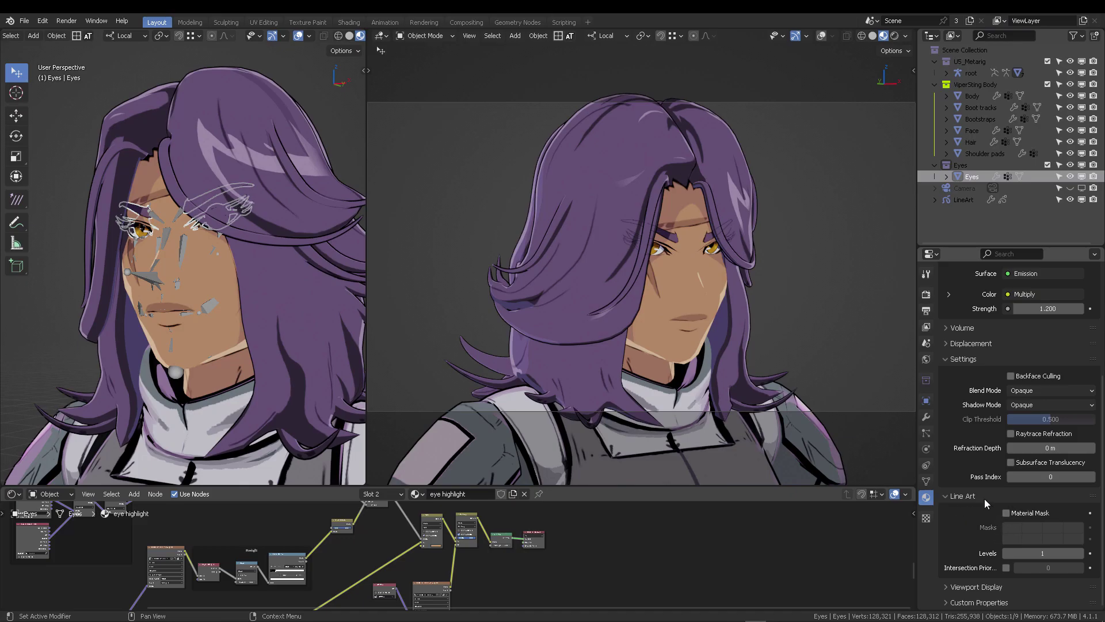
scroll(984, 498, up, 4)
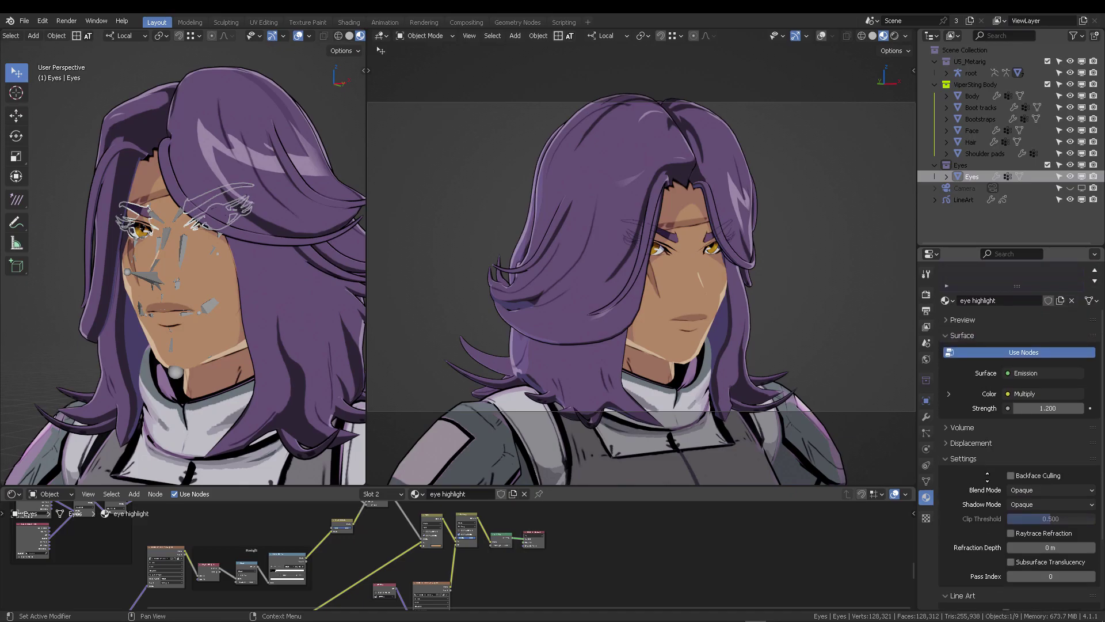
scroll(984, 499, up, 3)
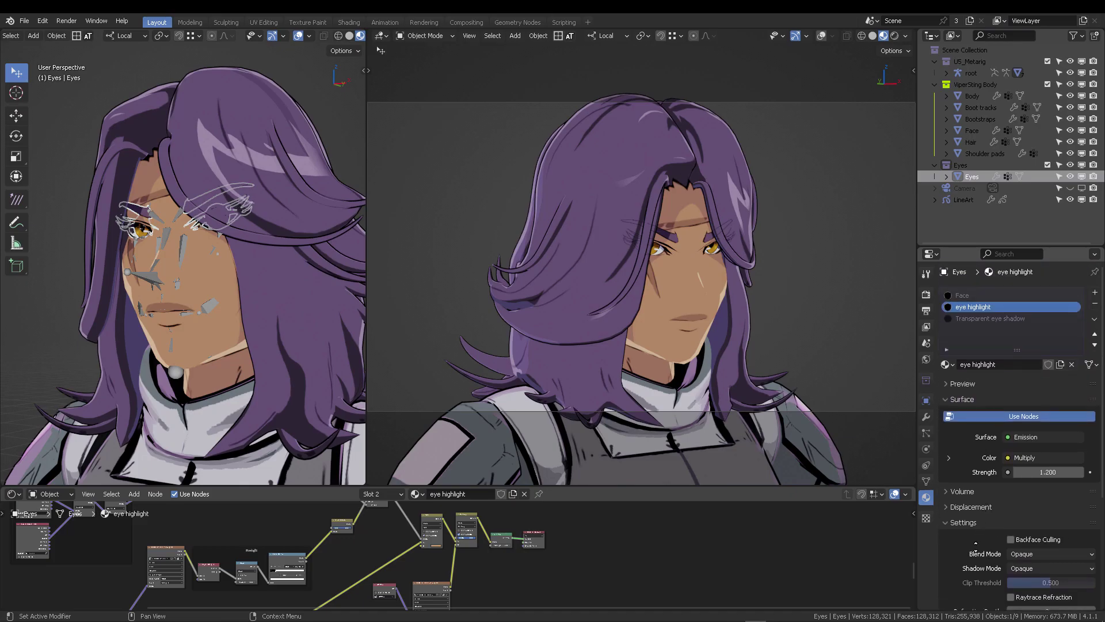
- Widen the properties area and display the LineArt object's Line Art modifier settings at a larger scale
click(961, 201)
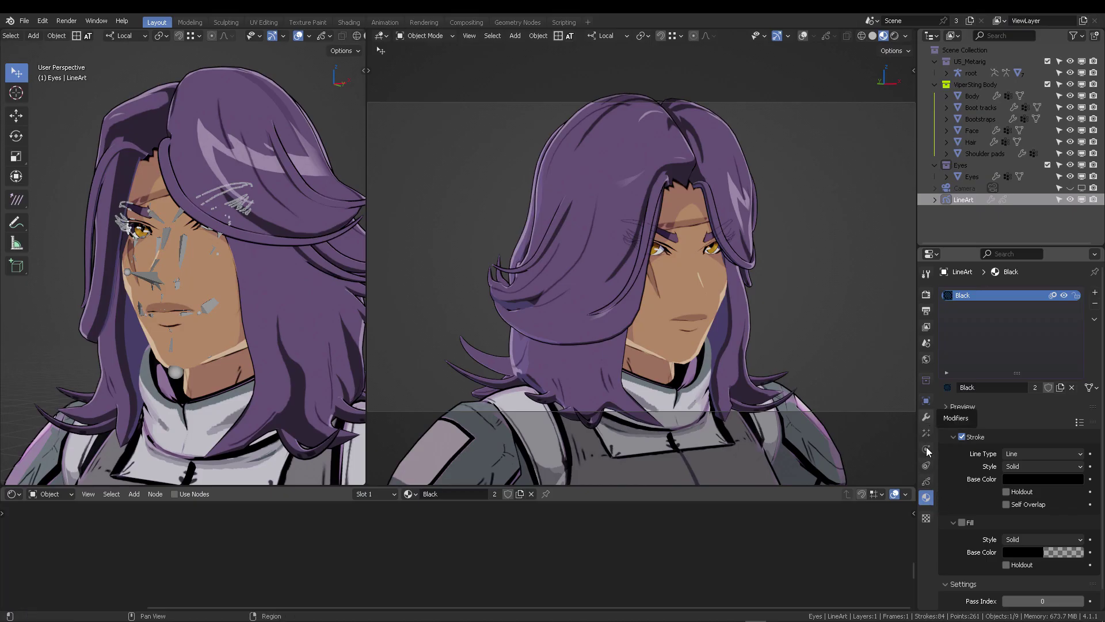
click(927, 416)
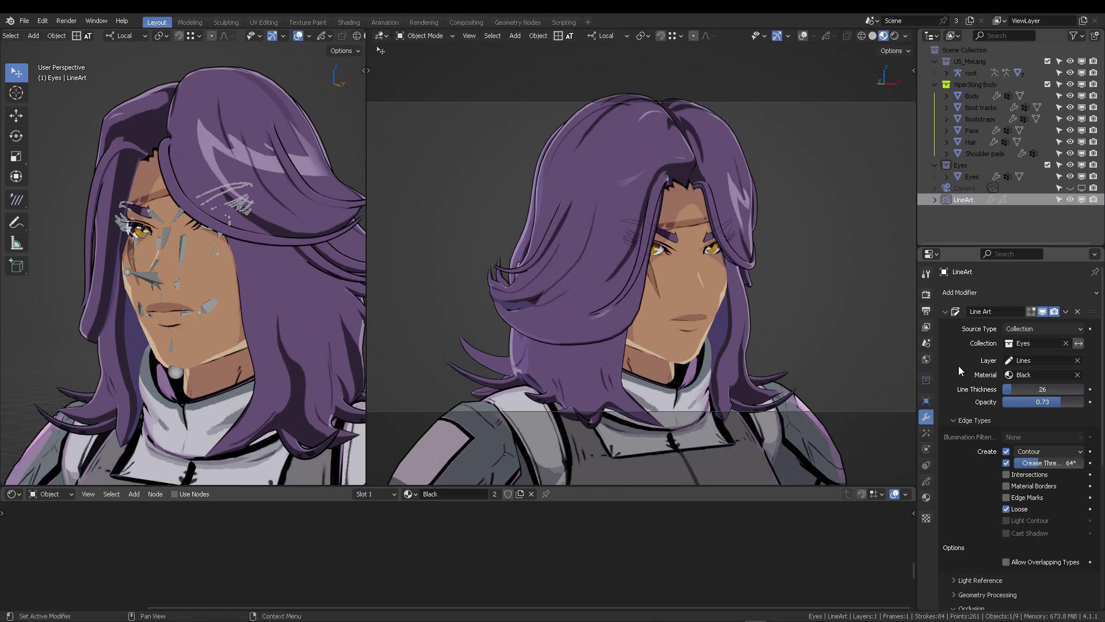
click(945, 311)
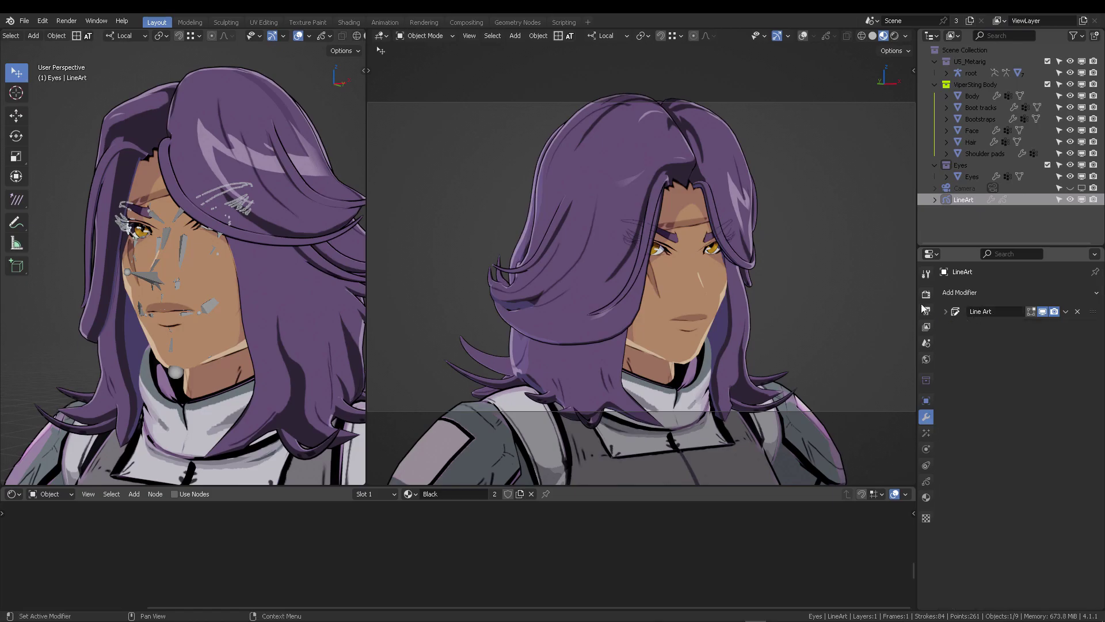
drag(914, 289, 844, 291)
click(875, 311)
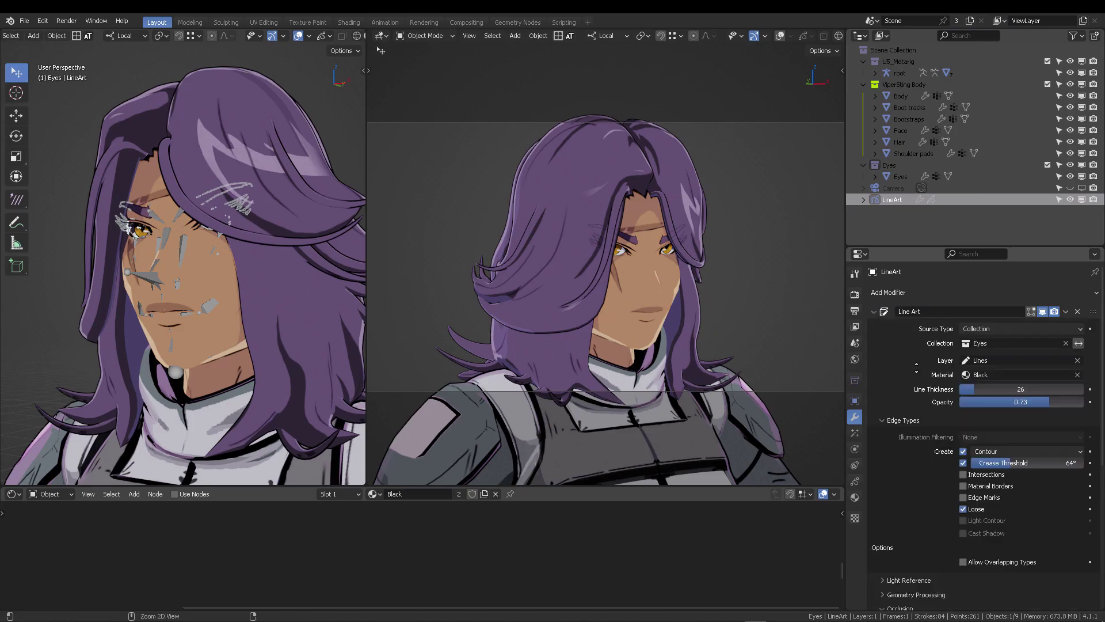
ctrl+middle_drag(883, 344, 945, 329)
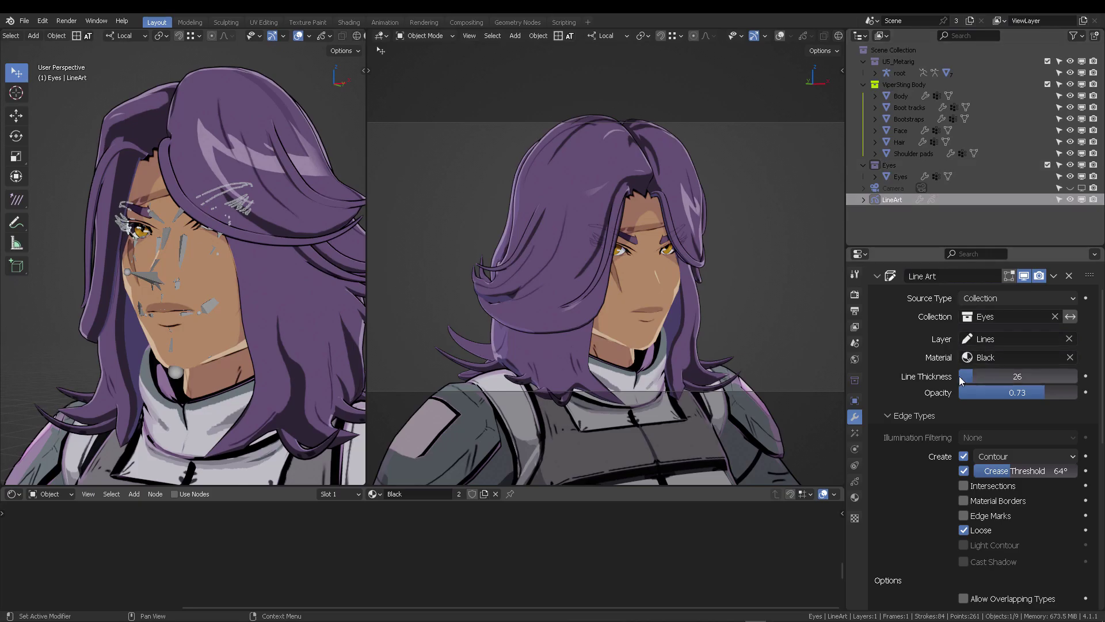
- Try a Line Art modifier opacity of 0.58 and undo the change
drag(1045, 392, 1017, 394)
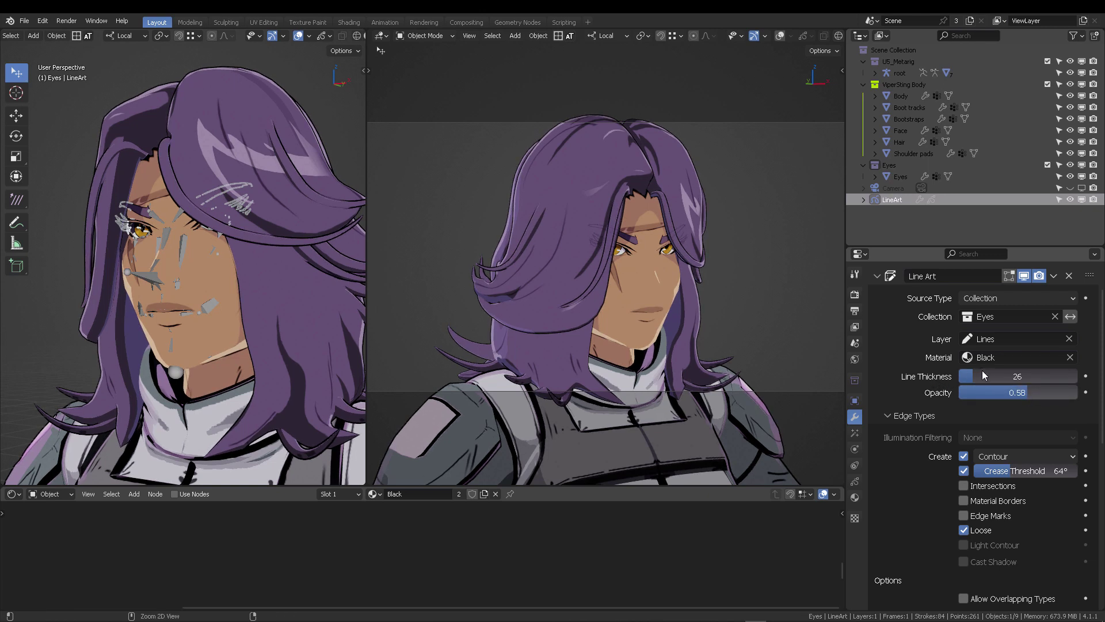
key(ctrl+z)
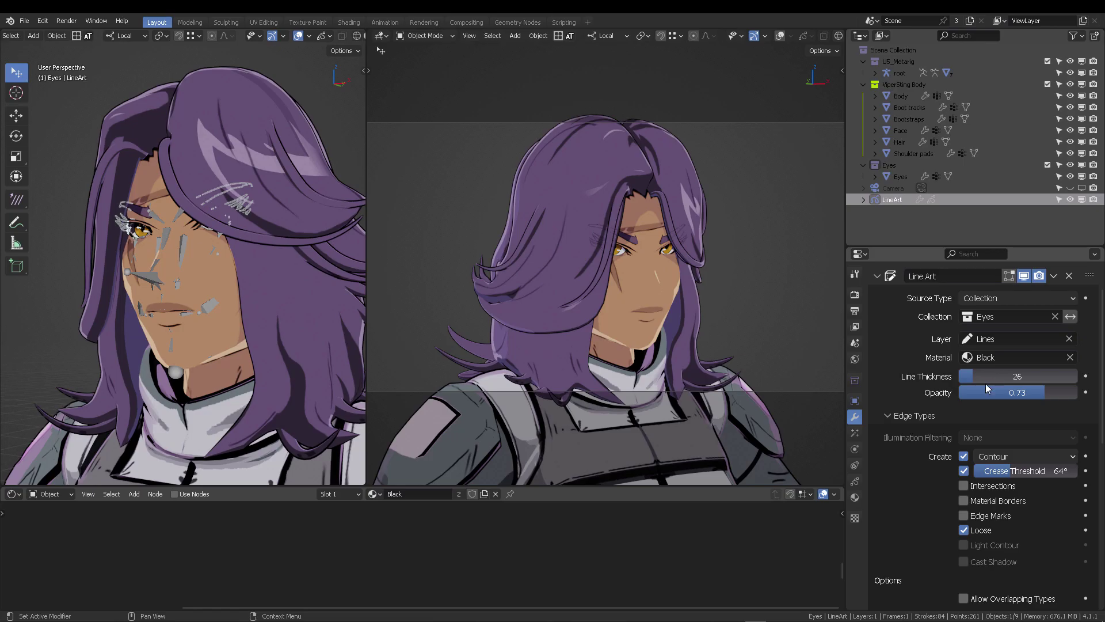
- Disable the Range option in the Line Art modifier's Occlusion settings
scroll(928, 363, down, 5)
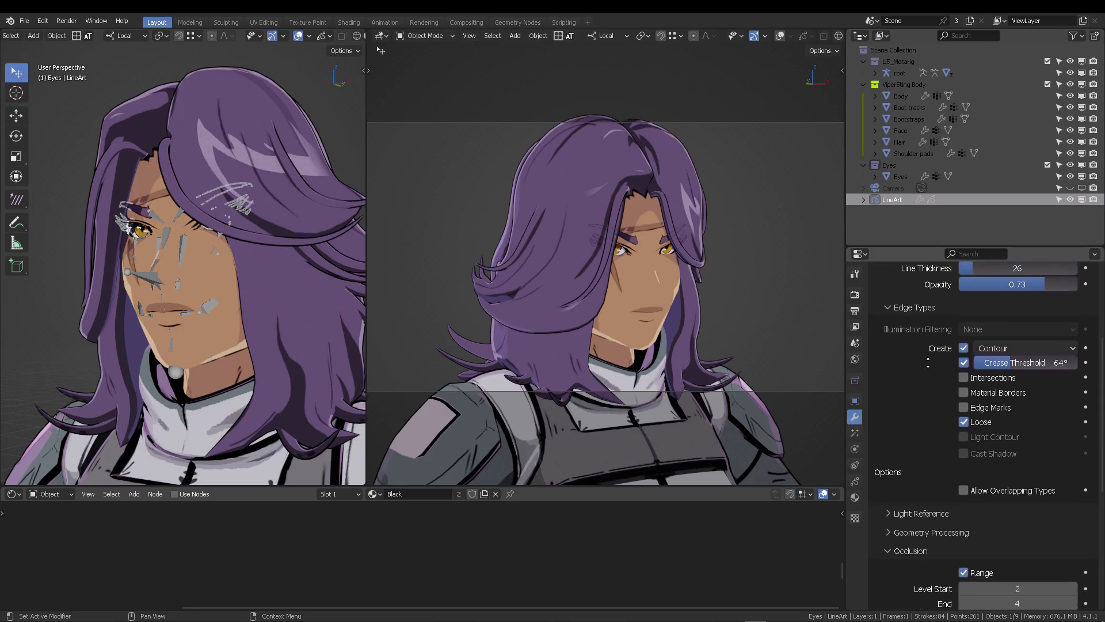
middle_drag(928, 363, 948, 524)
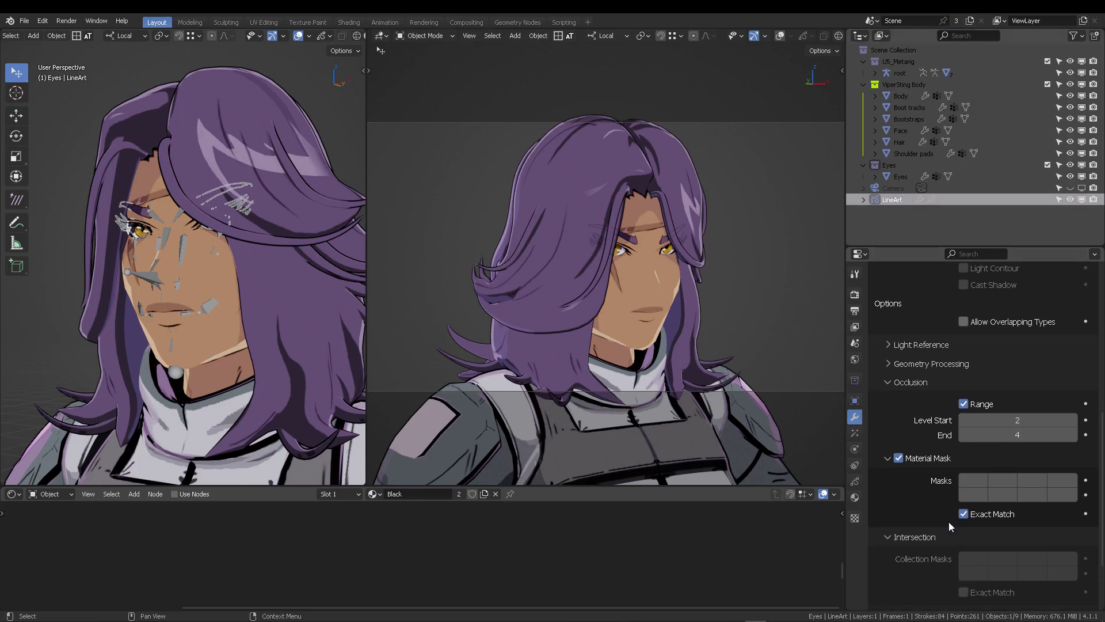
click(964, 404)
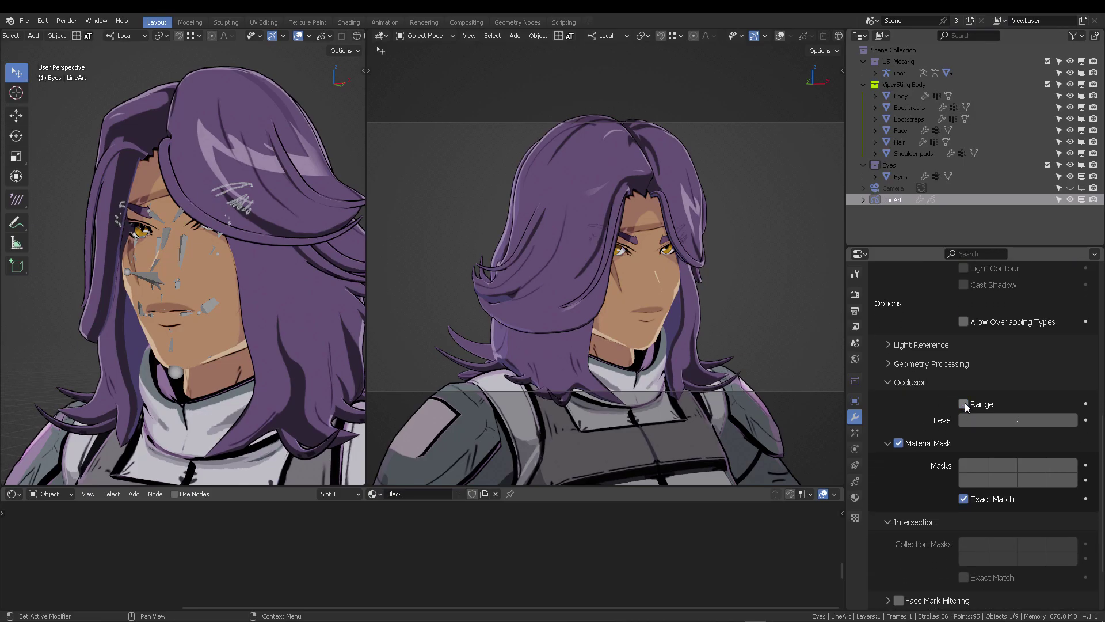
- Re-enable the Range option in the Line Art modifier's Occlusion settings, and toggle Material Mask off and back on
click(317, 102)
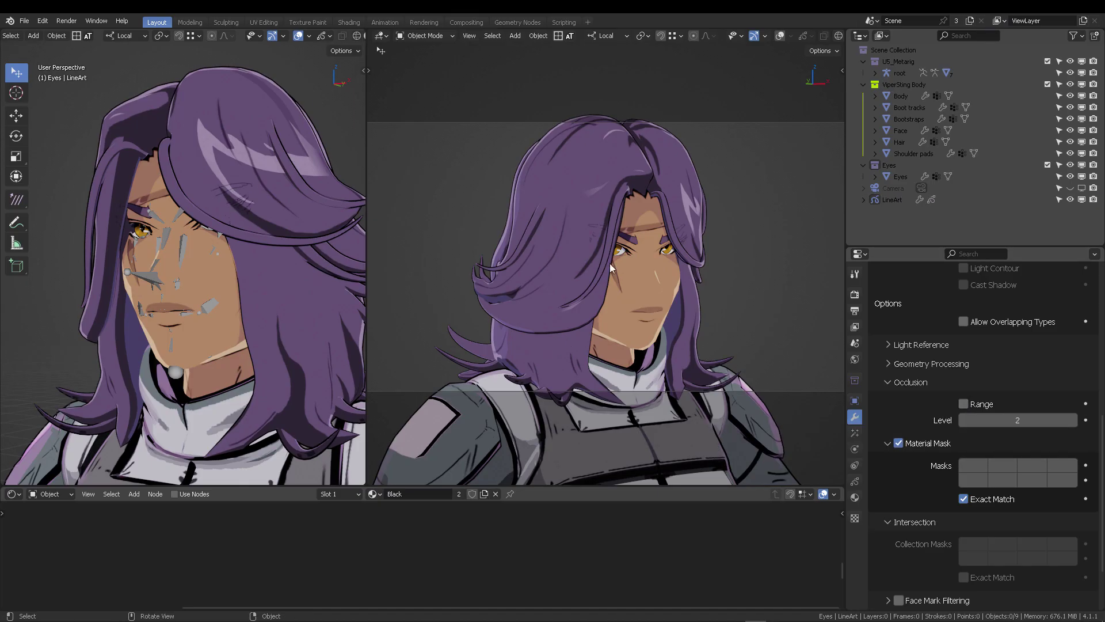
click(963, 404)
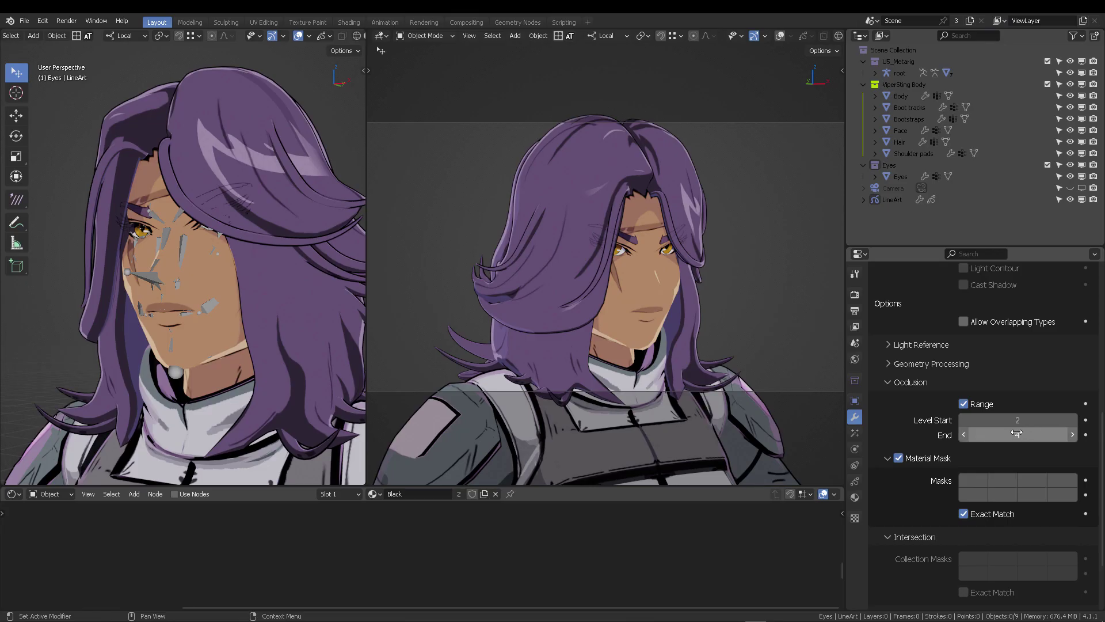
click(898, 458)
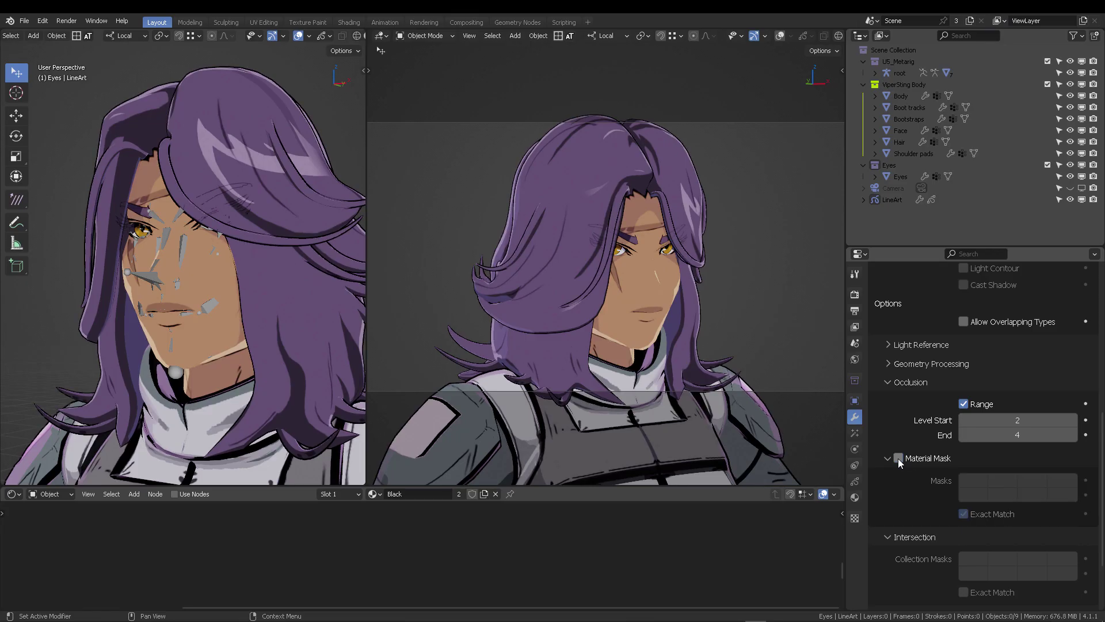
click(898, 458)
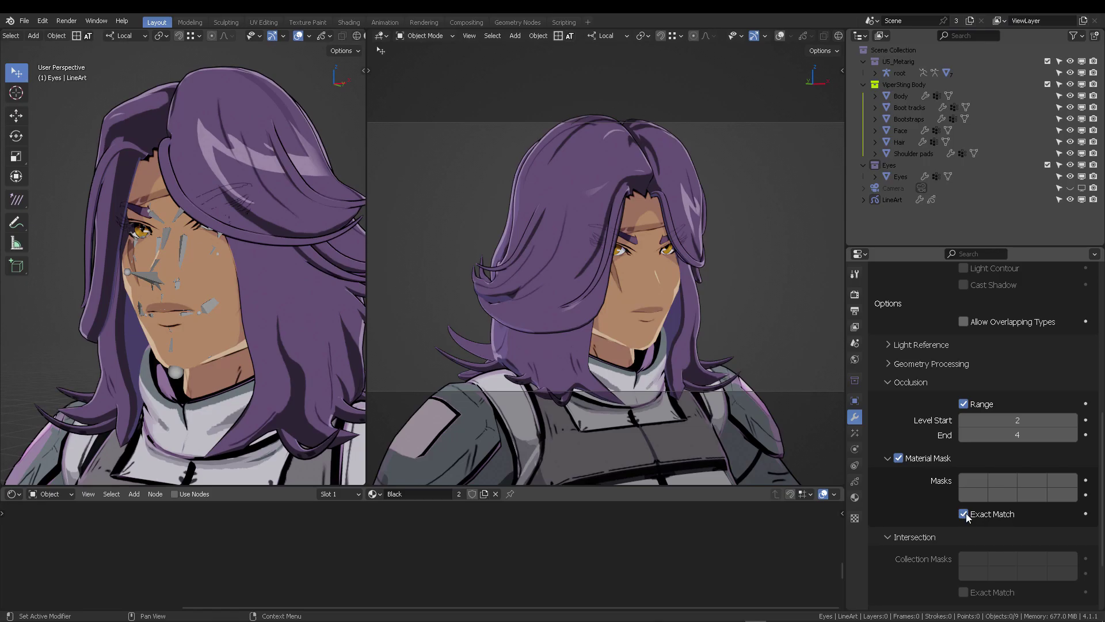
scroll(947, 500, down, 4)
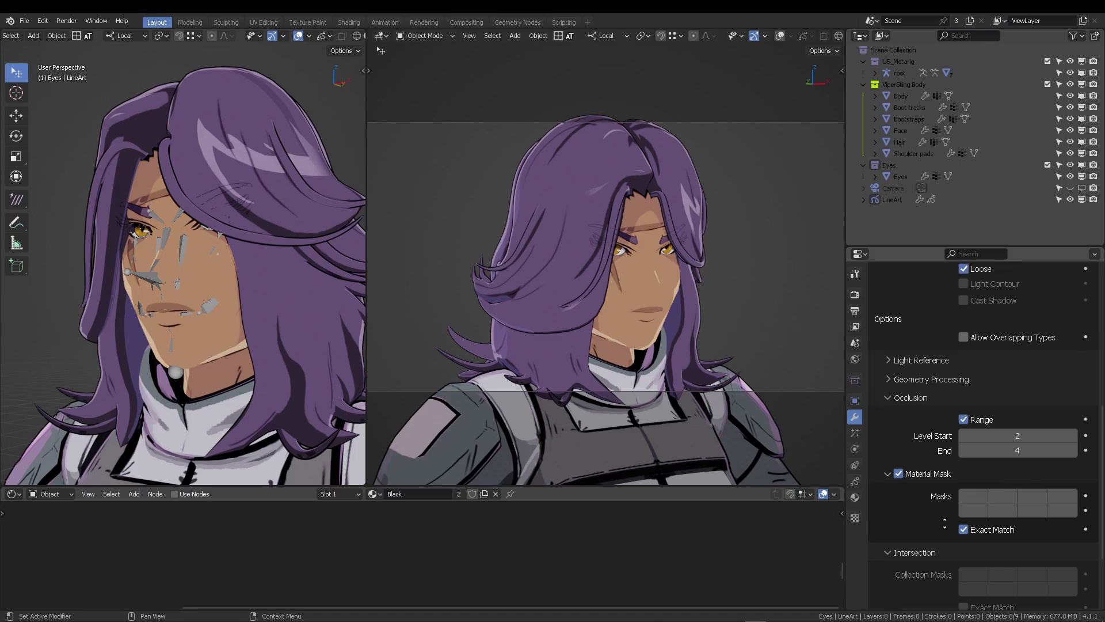
scroll(936, 390, up, 6)
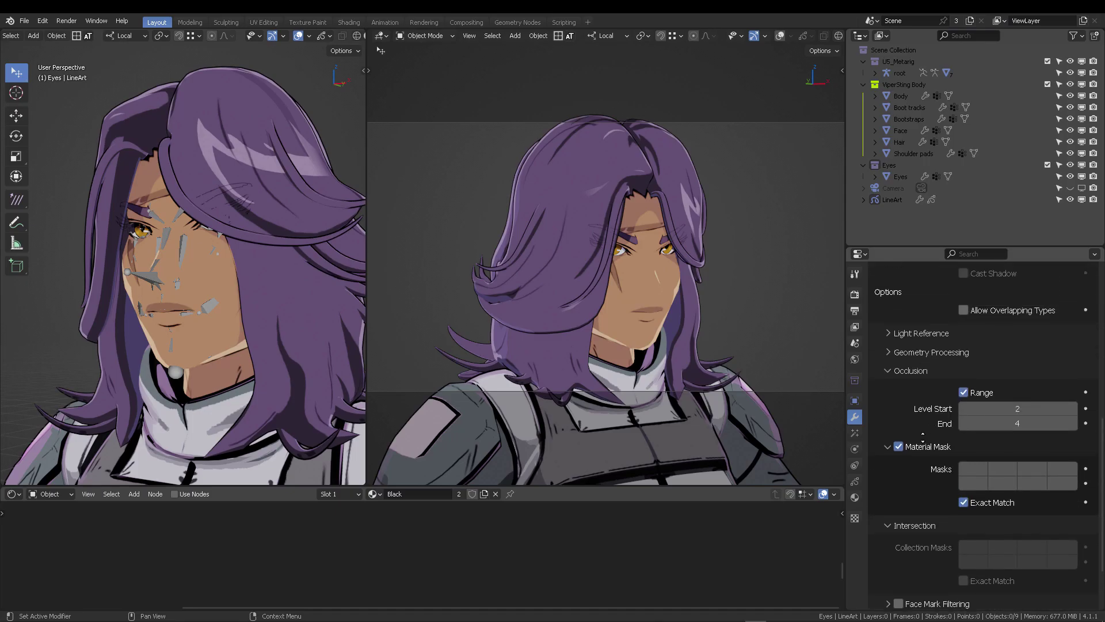
scroll(979, 432, up, 2)
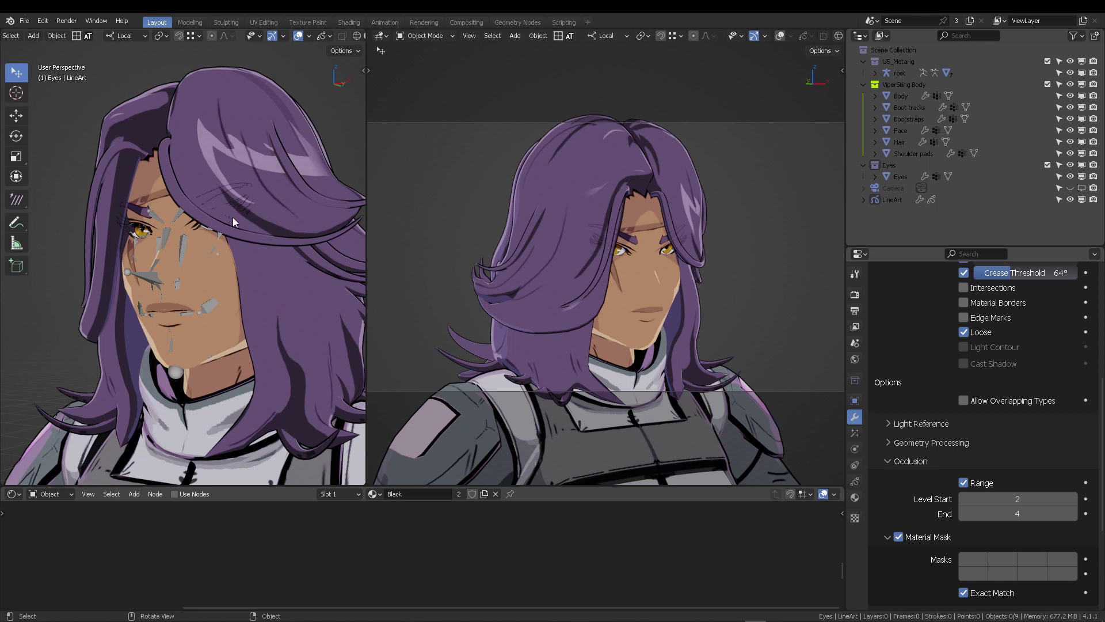
- Enlarge the camera viewport, switch it to rendered shading and view the character's eye outlines from several angles
mouse_move(232, 244)
middle_down()
mouse_move(261, 255)
mouse_move(236, 258)
middle_up()
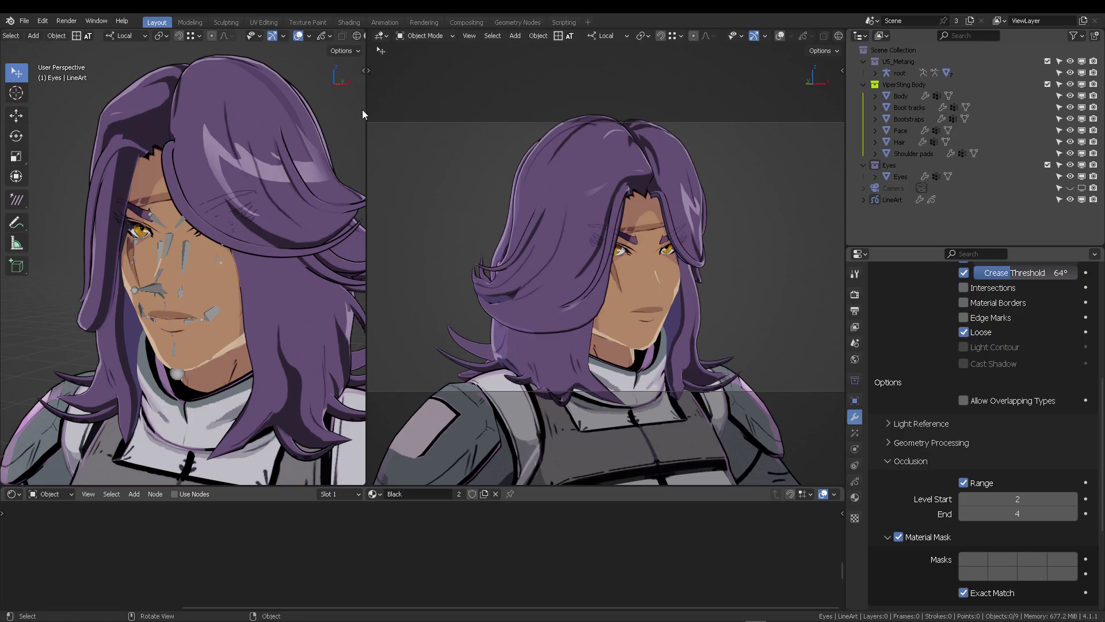
drag(367, 105, 87, 107)
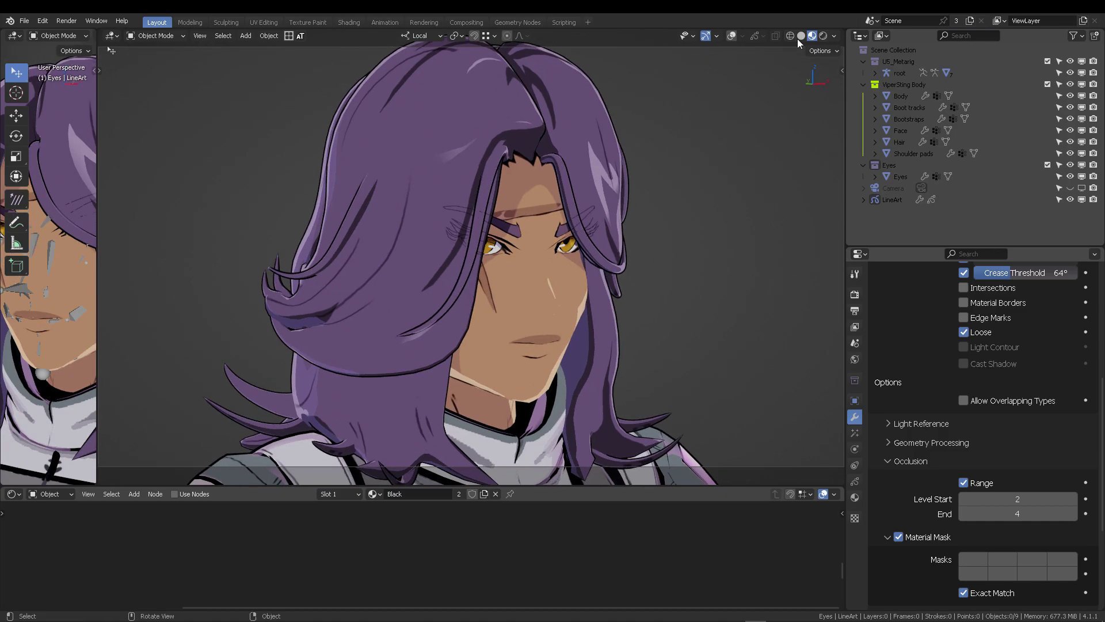
click(824, 36)
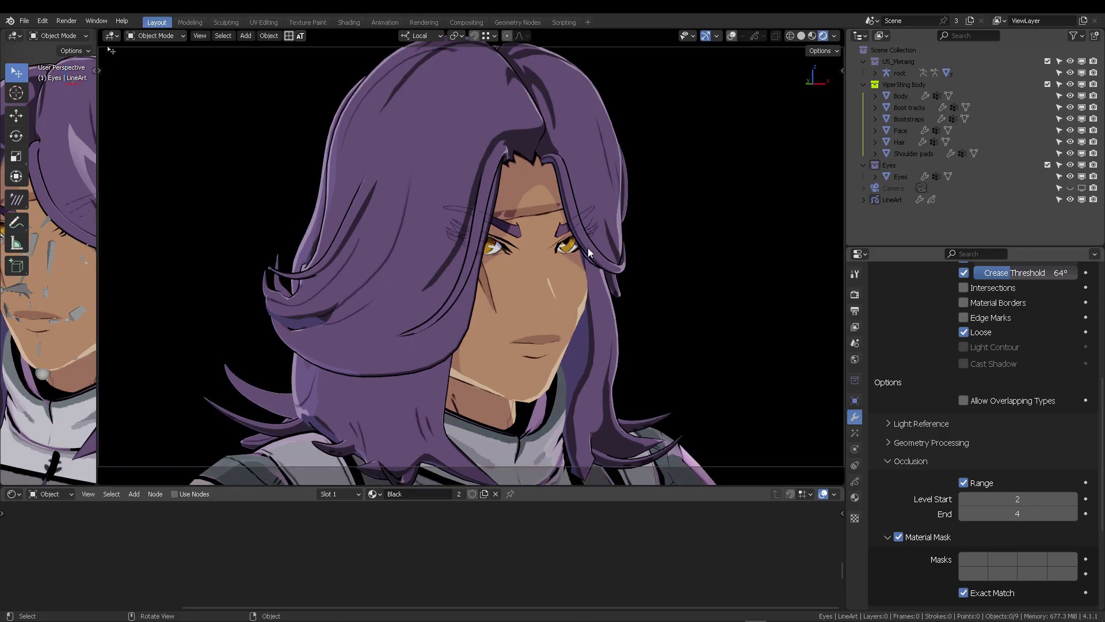
middle_drag(690, 275, 846, 305)
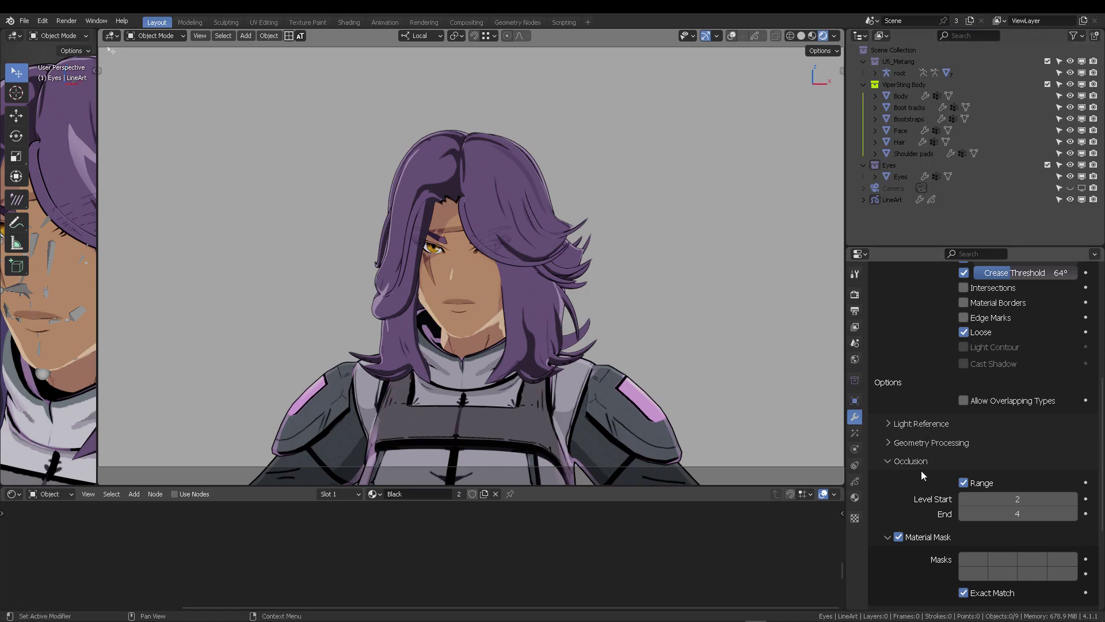
scroll(921, 471, down, 5)
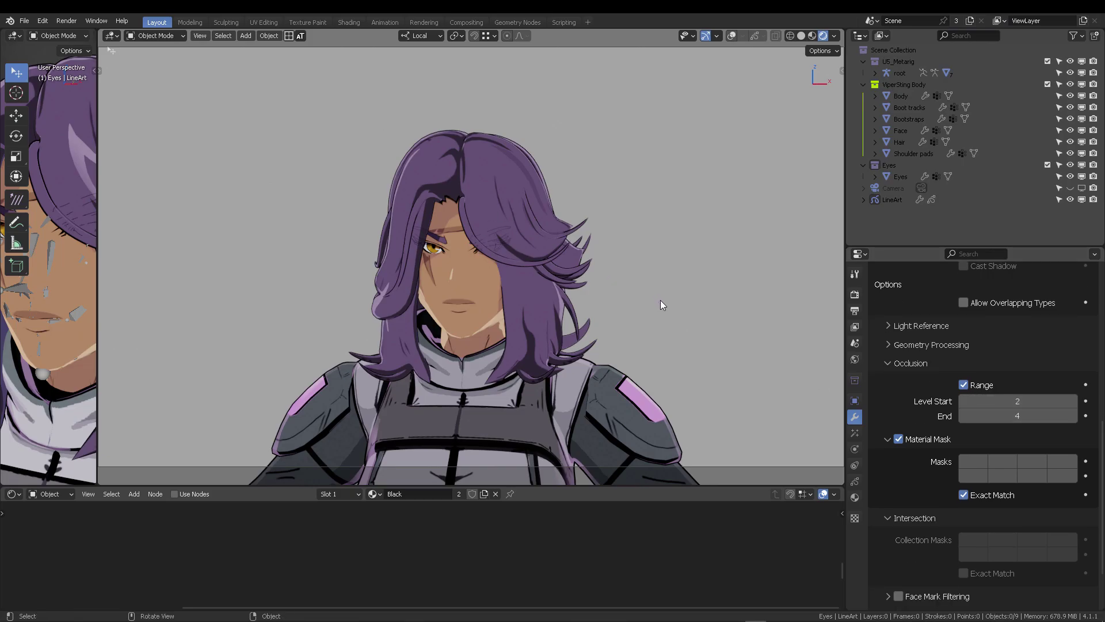
middle_drag(660, 305, 705, 305)
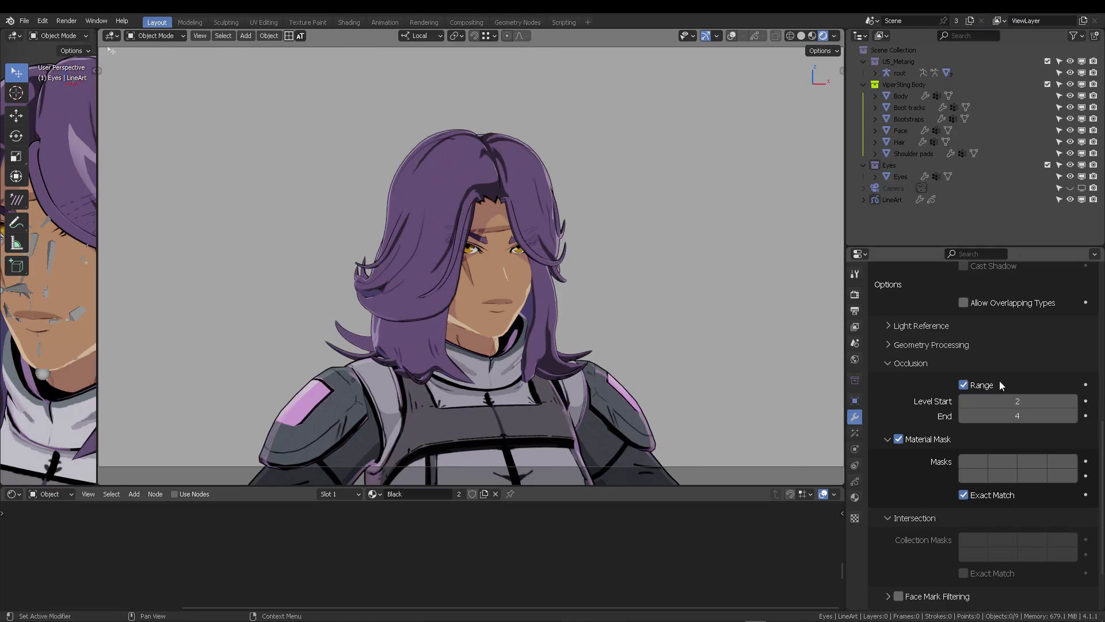
- Expand the Line Art modifier's Light Reference settings
scroll(928, 382, up, 2)
scroll(922, 451, up, 2)
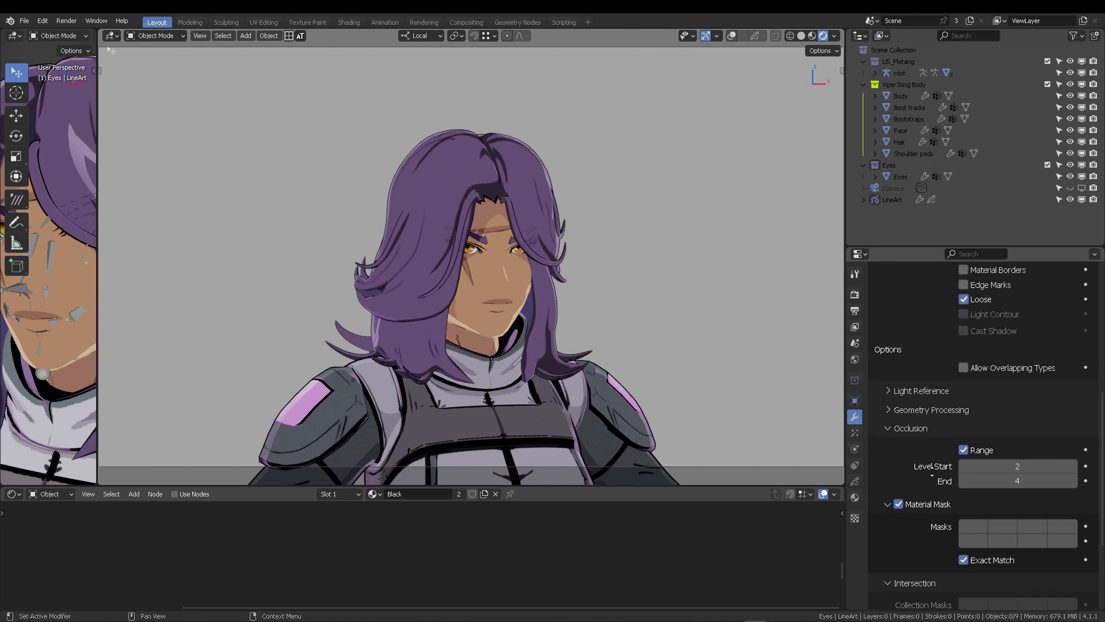
click(920, 392)
- Try a crease threshold of 128 in the Line Art modifier's Edge Types and set it back to 64°
scroll(936, 374, up, 7)
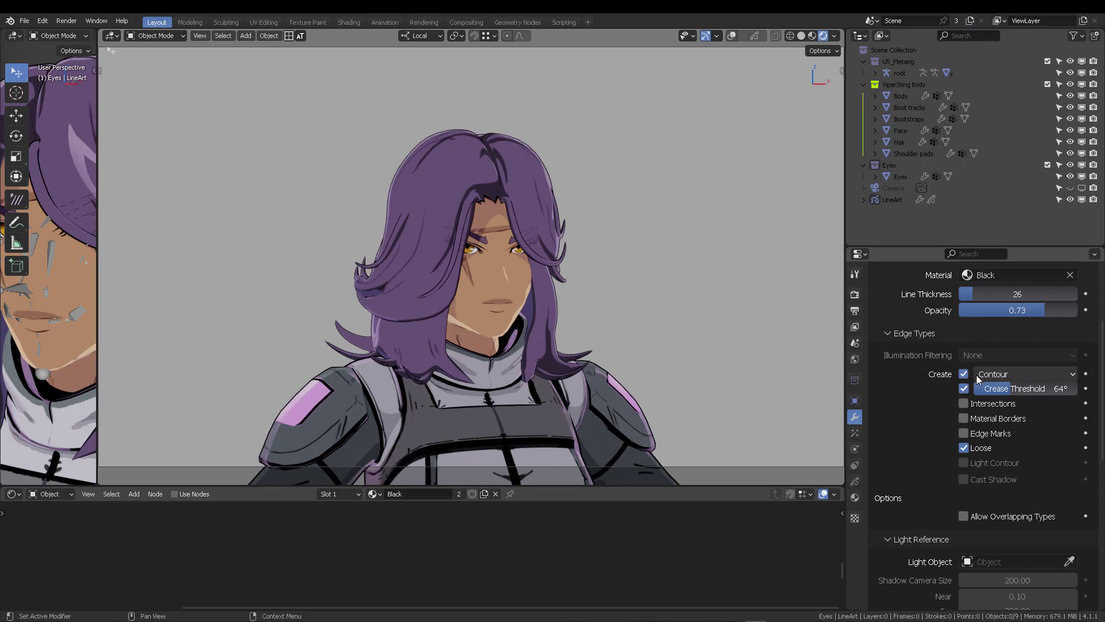
click(1051, 389)
text(128)
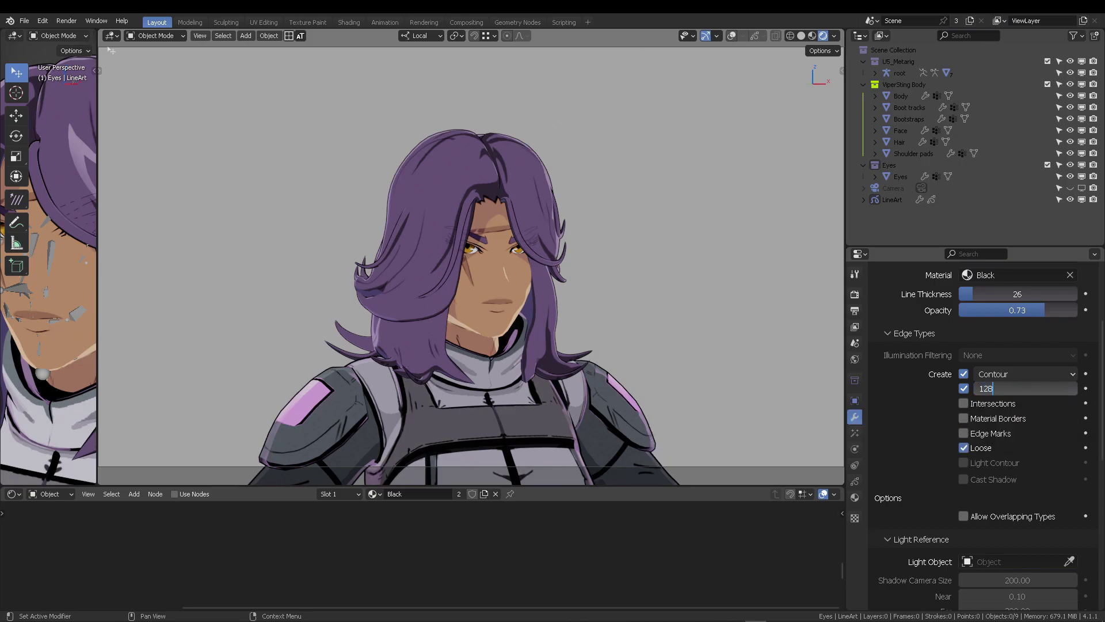
key(Return)
click(1051, 390)
text(64)
key(Return)
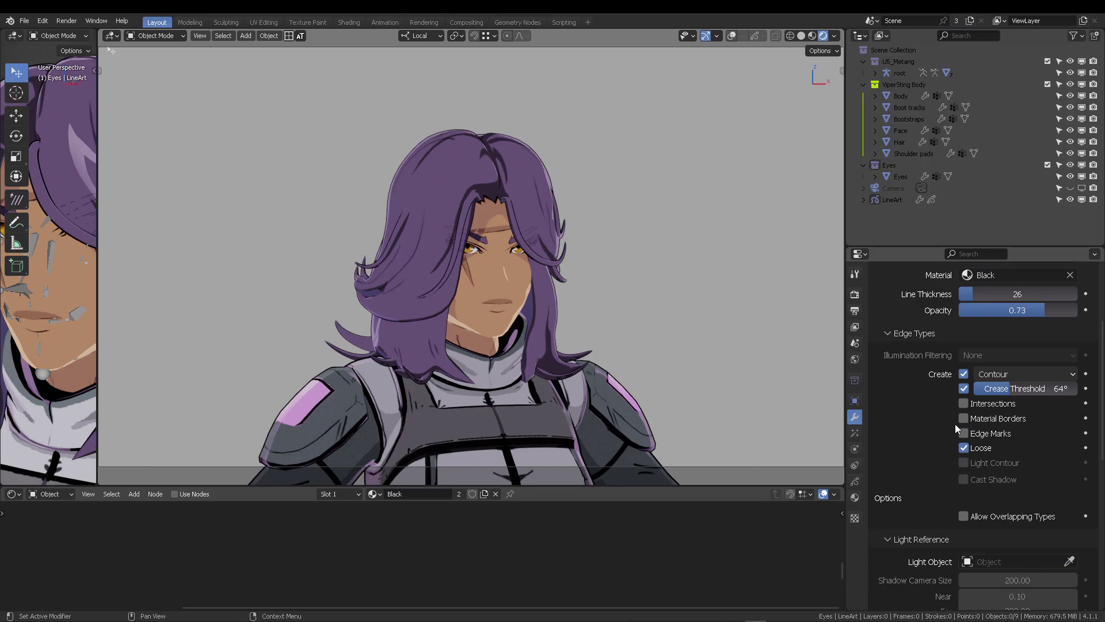
- Review the Line Art modifier's Light Reference and Occlusion settings and inspect the eye lines drawn over the hair in the rendered view
scroll(943, 452, down, 4)
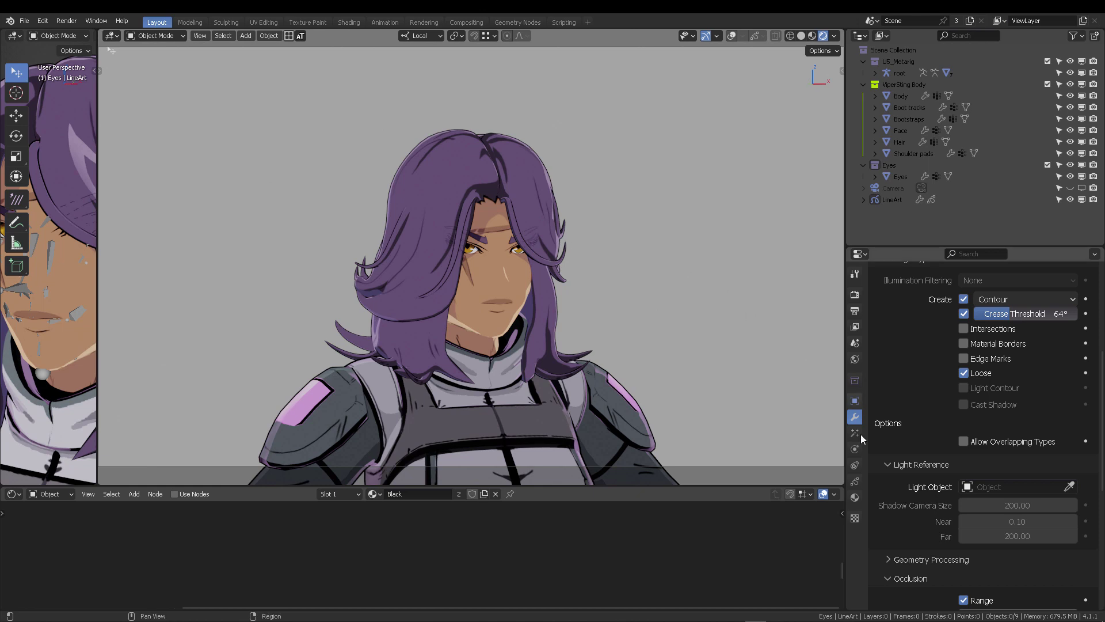
scroll(941, 332, down, 5)
scroll(941, 333, down, 2)
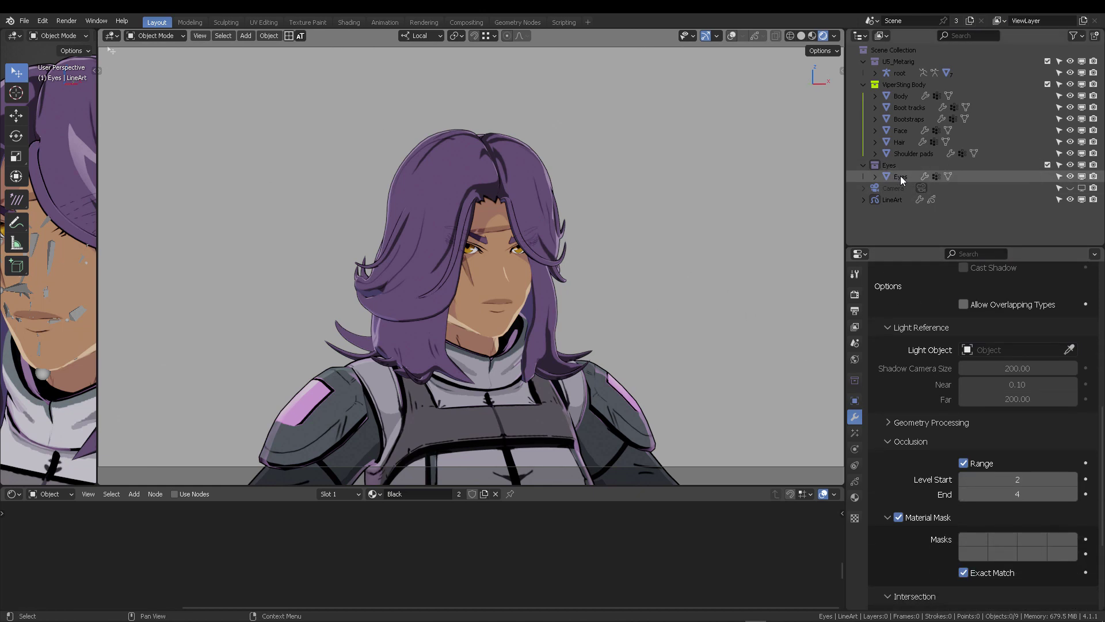
middle_drag(619, 236, 519, 258)
scroll(475, 198, up, 2)
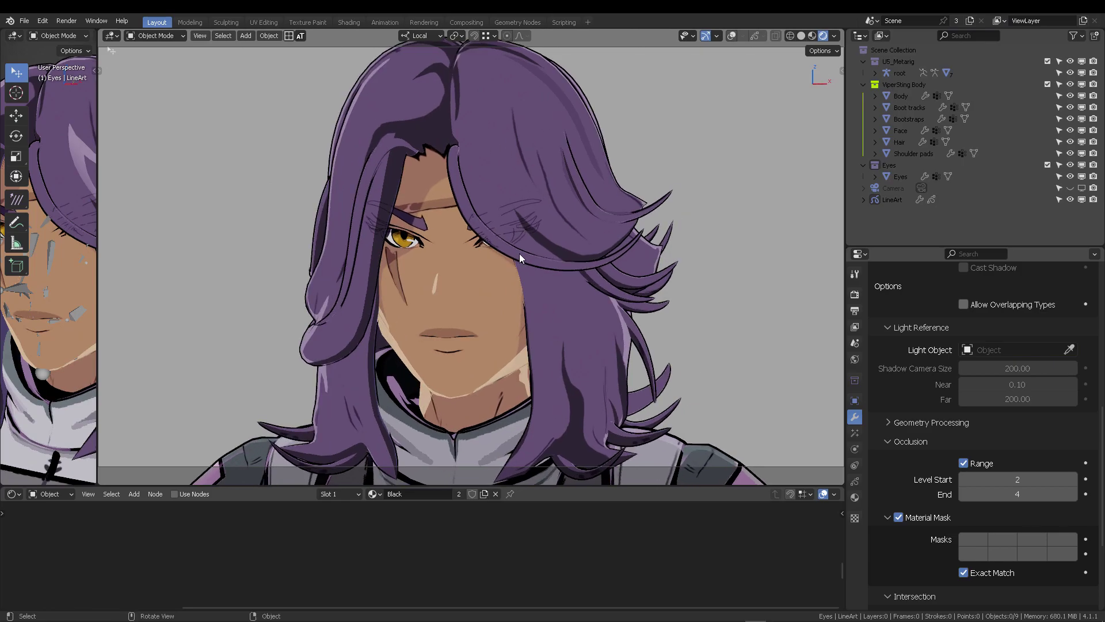
scroll(523, 265, down, 2)
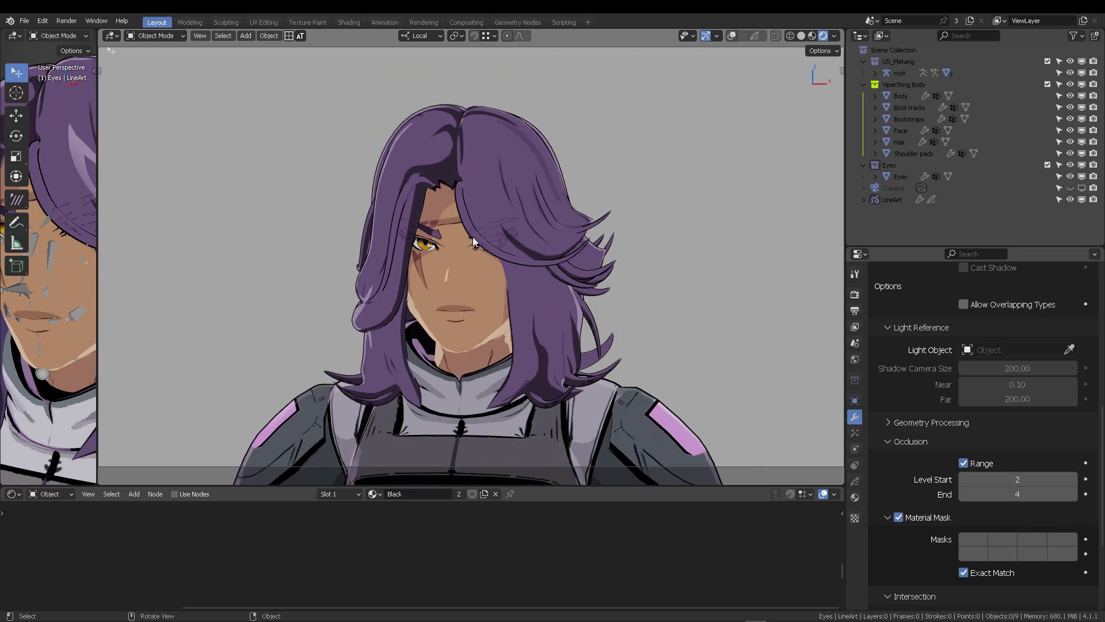
middle_drag(482, 248, 514, 235)
- Select the Face object, widen the working viewport and display the Face material's Line Art settings
click(438, 299)
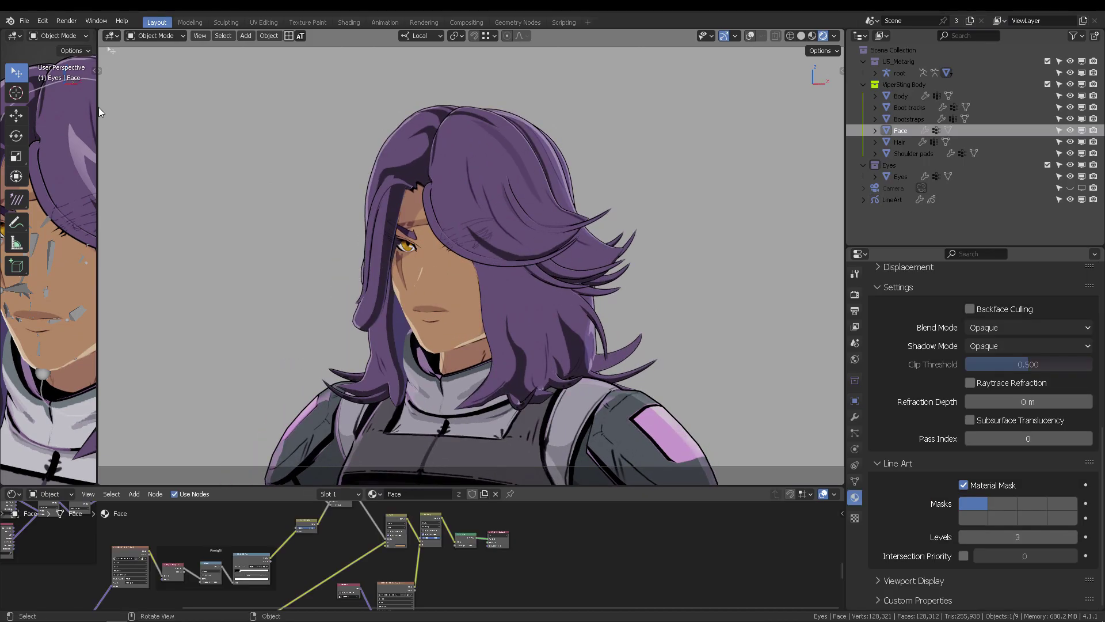
drag(98, 107, 270, 99)
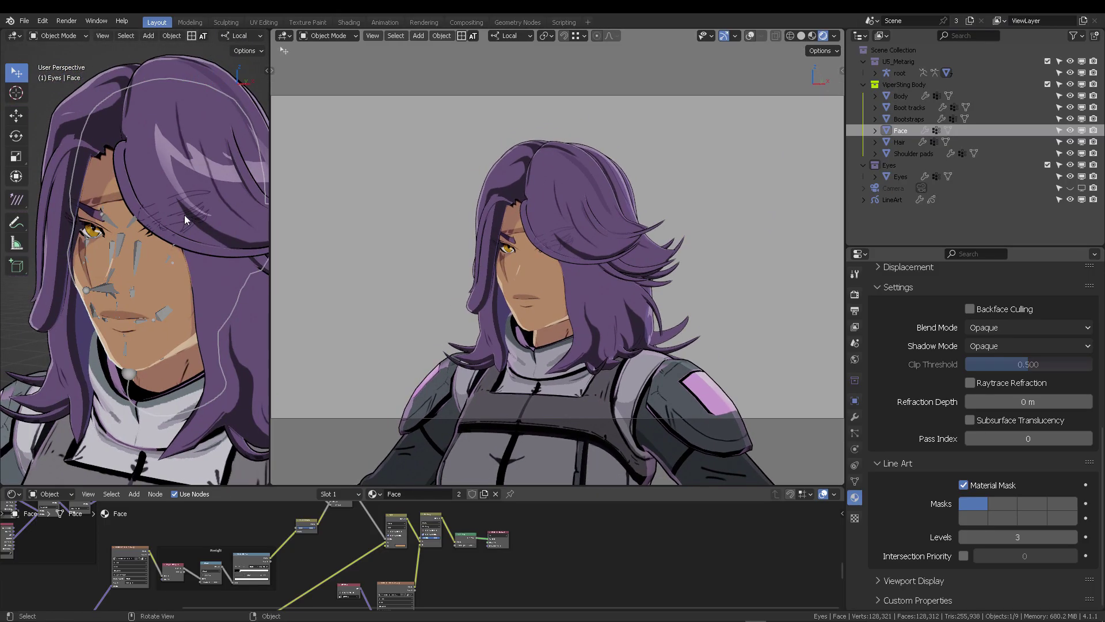
middle_drag(184, 215, 178, 272)
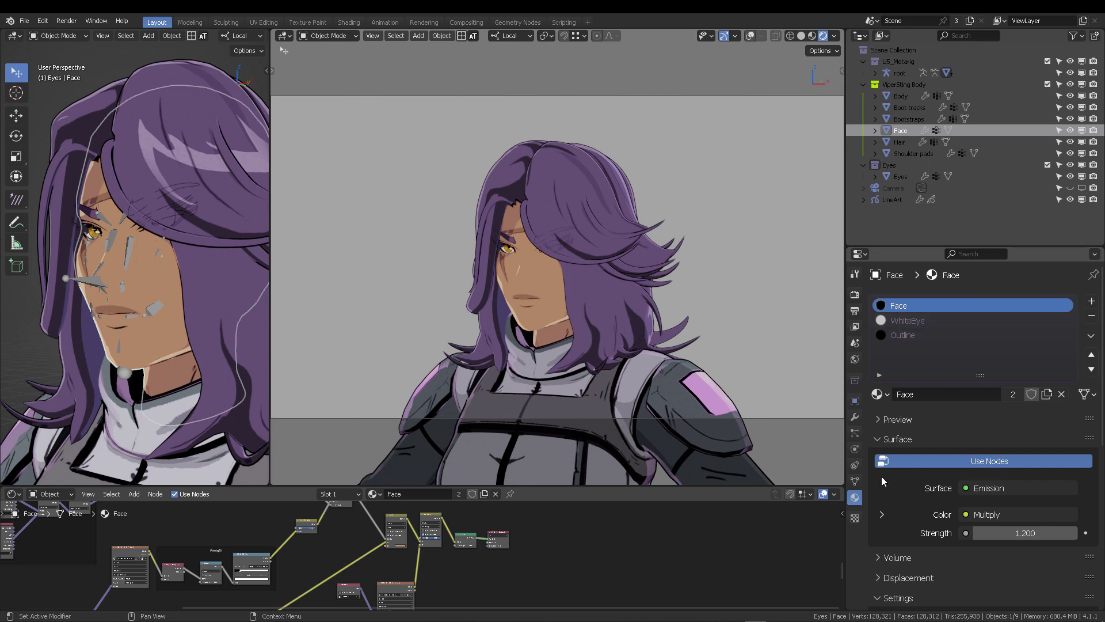
scroll(943, 507, down, 10)
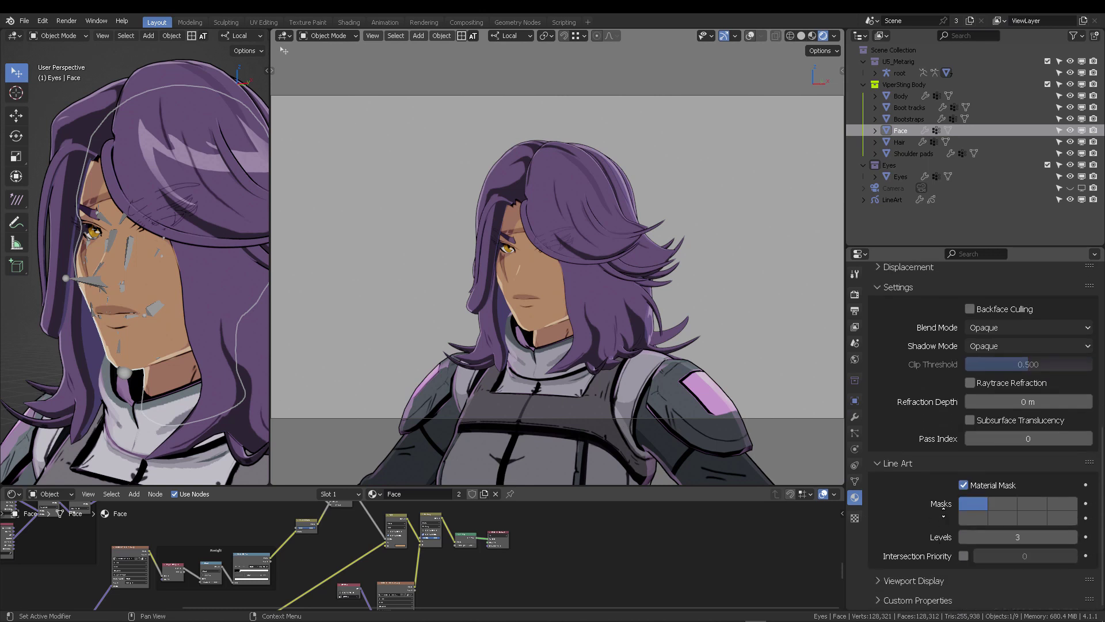
- Try a Line Art Levels value of 2 on the Face material and set it back to 3
click(903, 463)
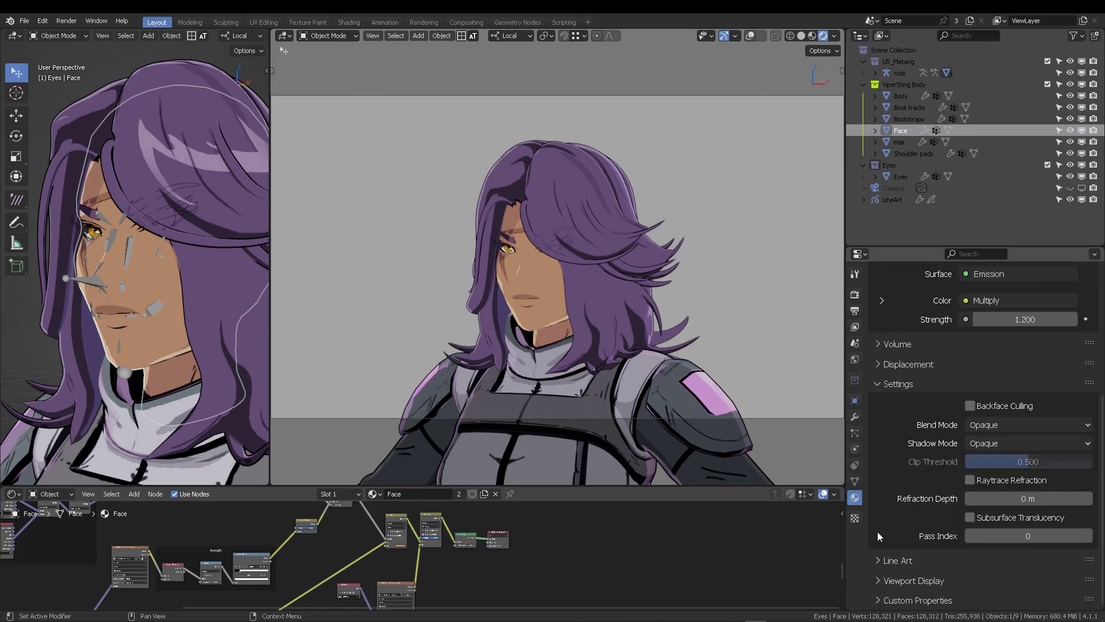
click(903, 559)
scroll(921, 535, down, 3)
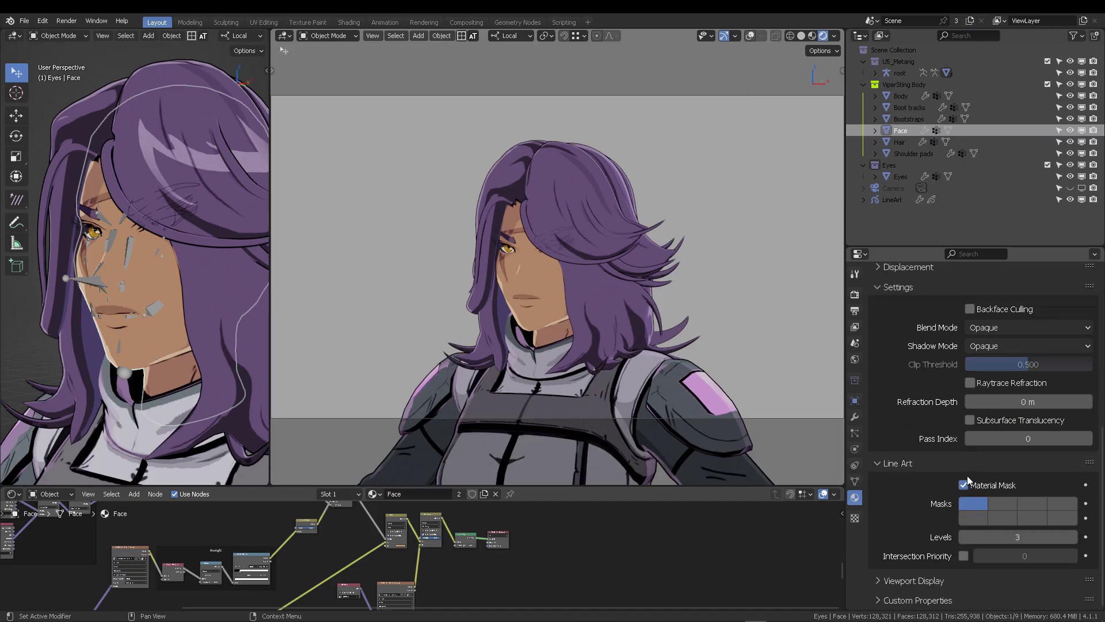
click(964, 537)
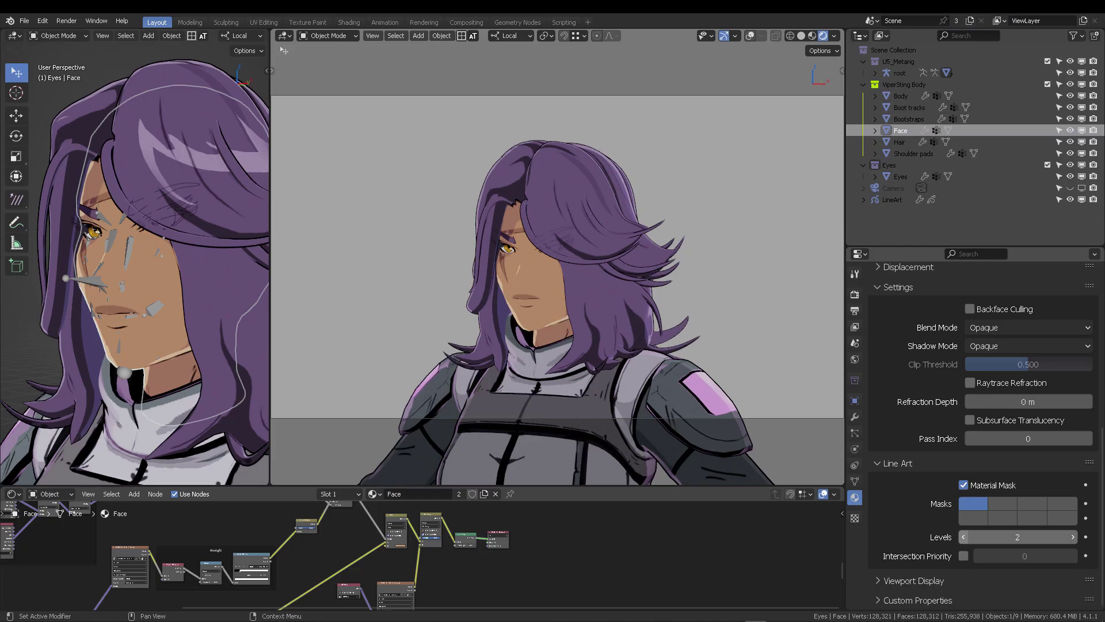
click(1072, 537)
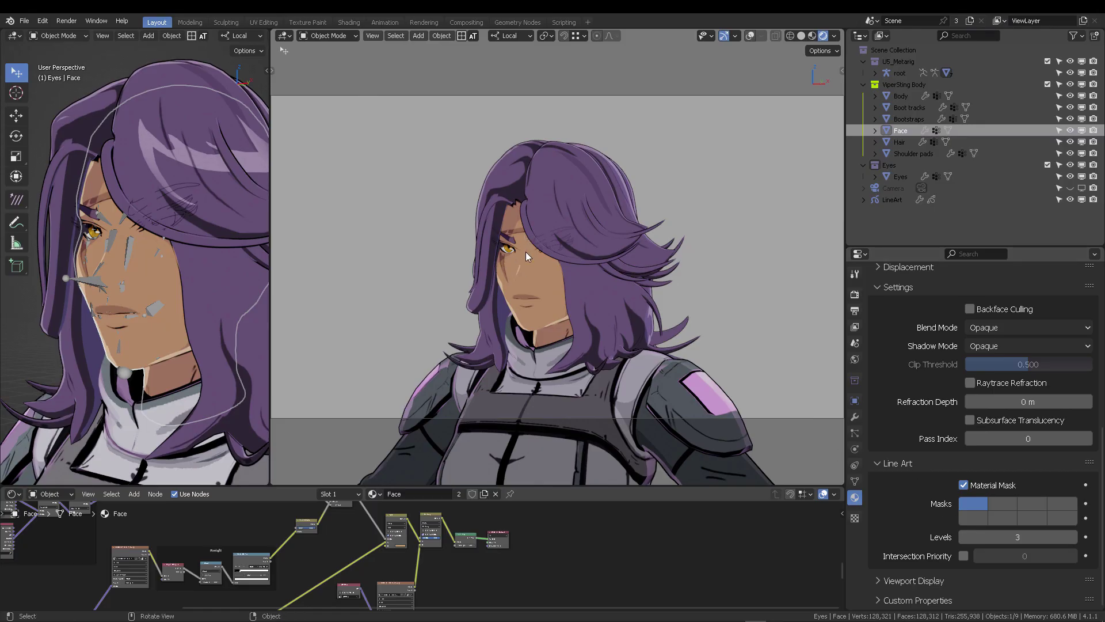
- Highlight the Eyes object and the LineArt object in turn to compare the eye mesh with its generated strokes, and deselect everything
click(900, 176)
middle_drag(176, 198, 151, 184)
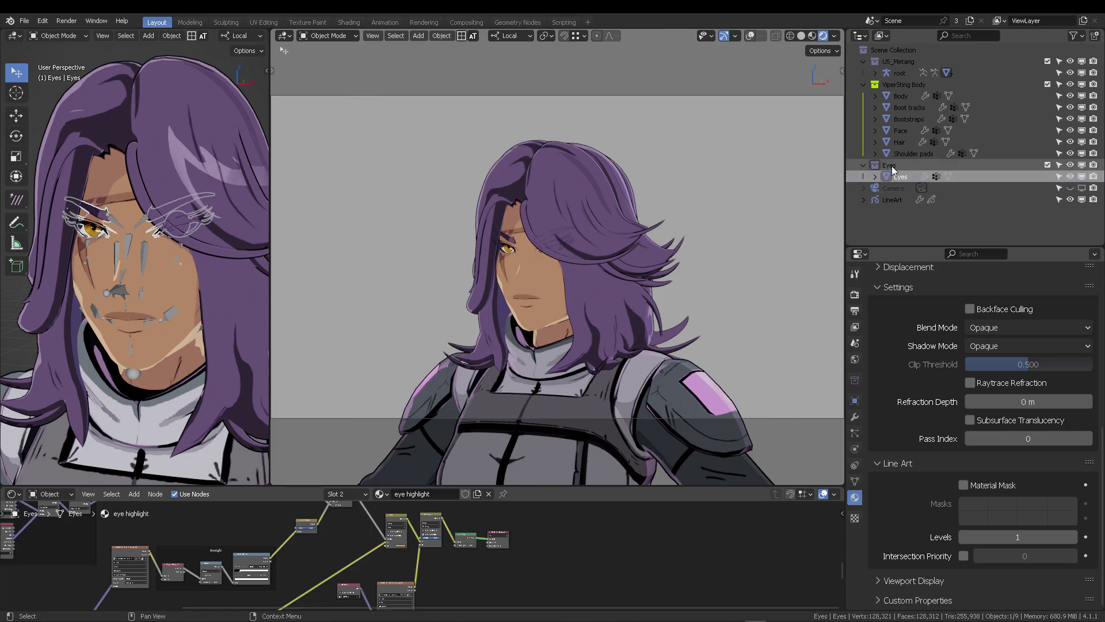
click(896, 199)
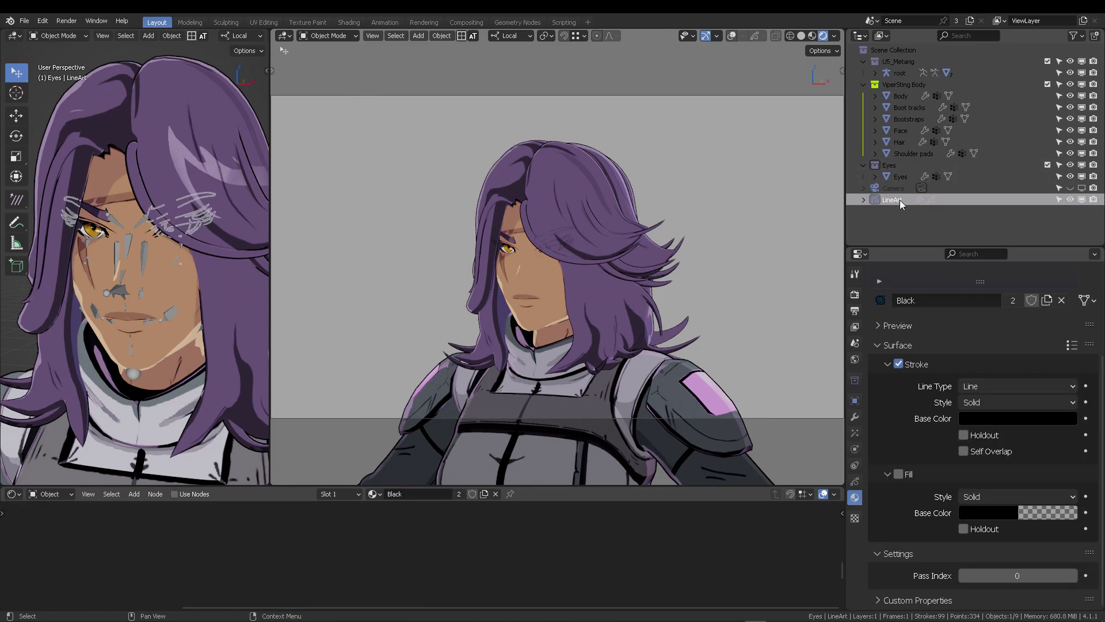
middle_drag(172, 257, 140, 281)
click(43, 323)
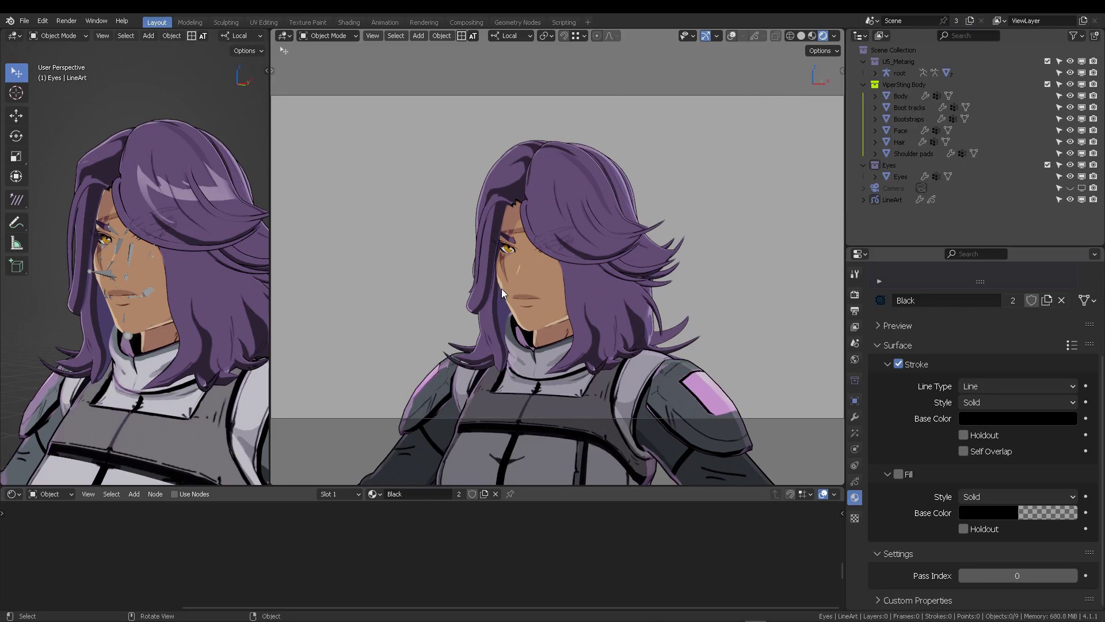
- Look at the Grease Pencil options available for adding a new object, without adding one
key(shift+a)
mouse_move(467, 393)
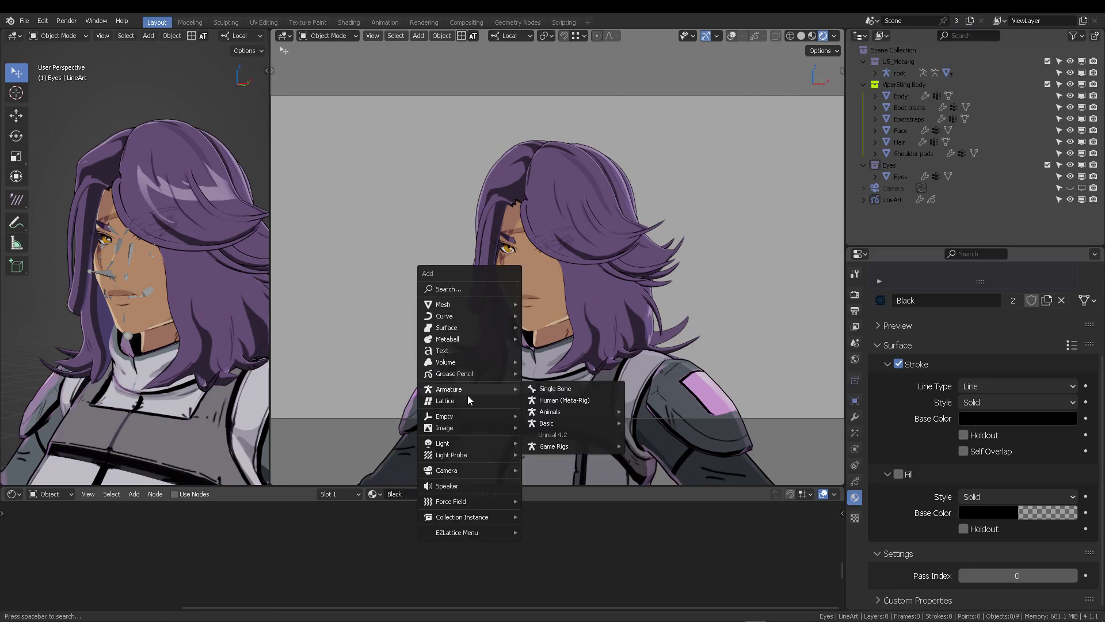
mouse_move(467, 373)
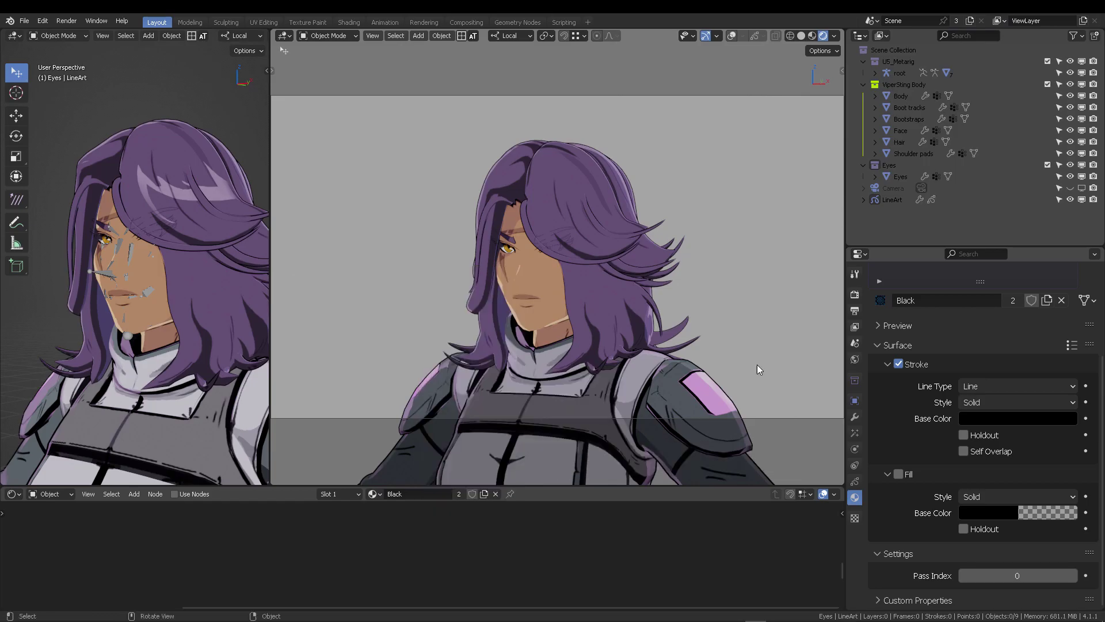
- Review the LineArt object's Line Art modifier settings, from its source collection and edge types to its occlusion range and material mask
click(892, 200)
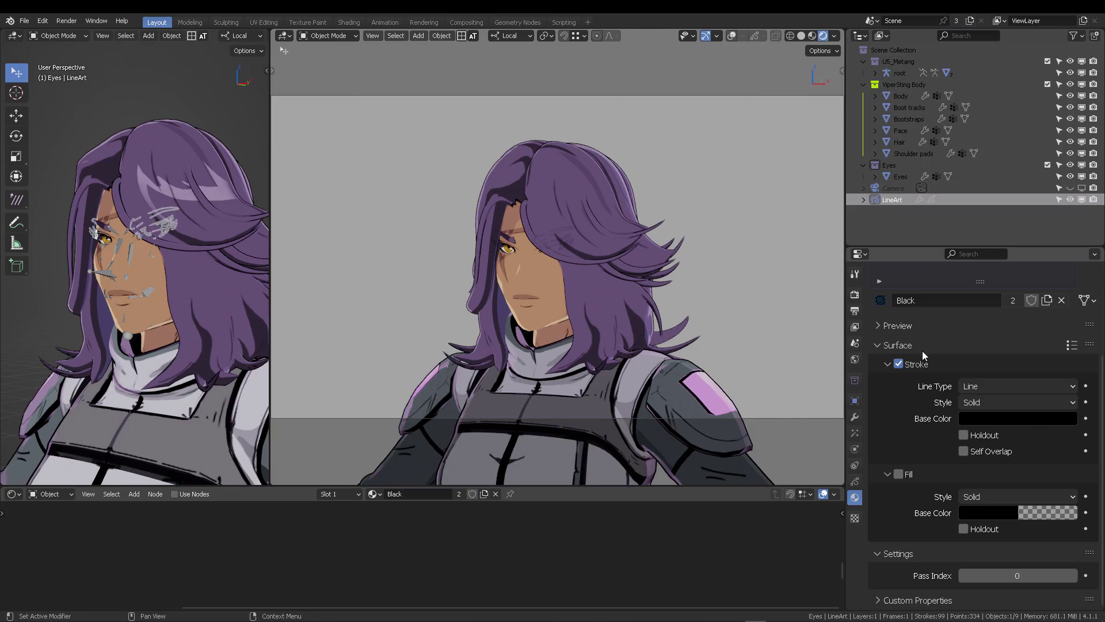
scroll(922, 353, up, 5)
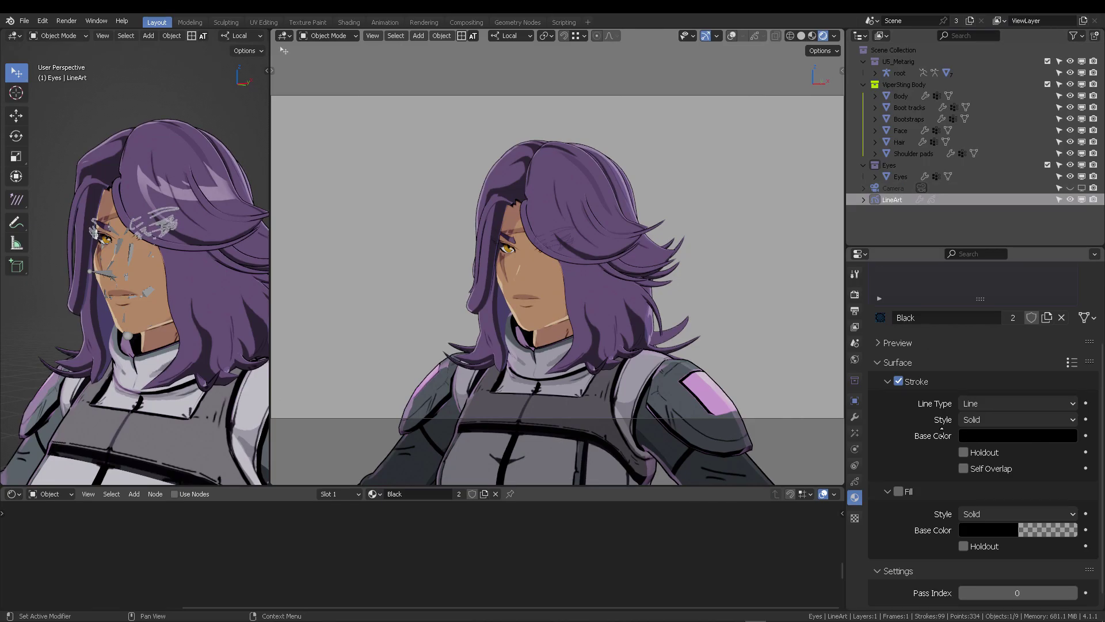
click(854, 416)
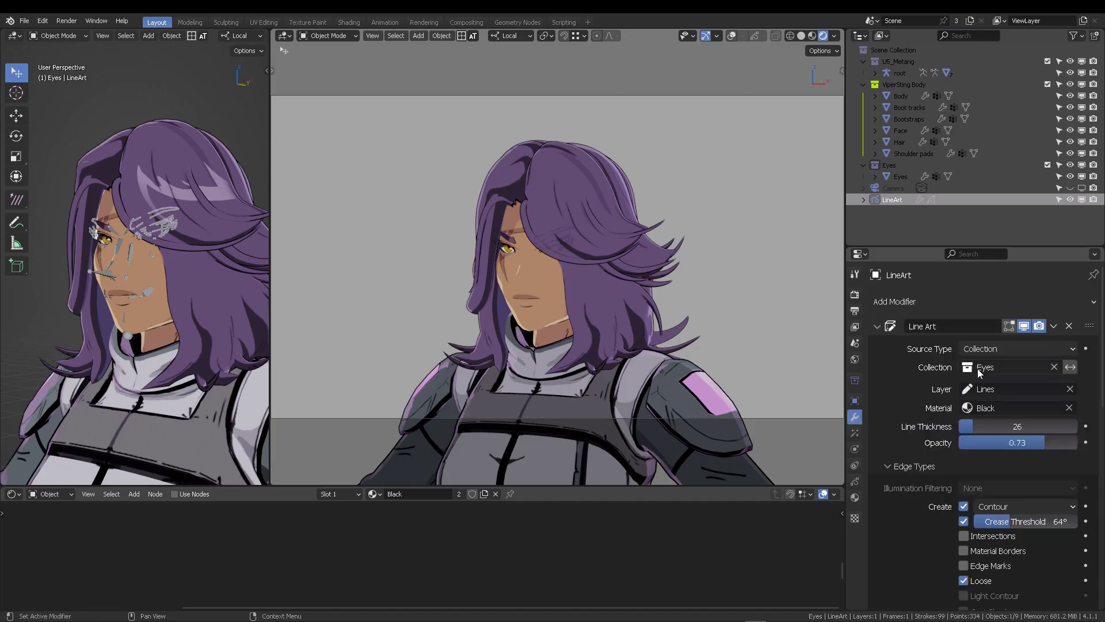
scroll(929, 355, down, 2)
scroll(929, 355, down, 1)
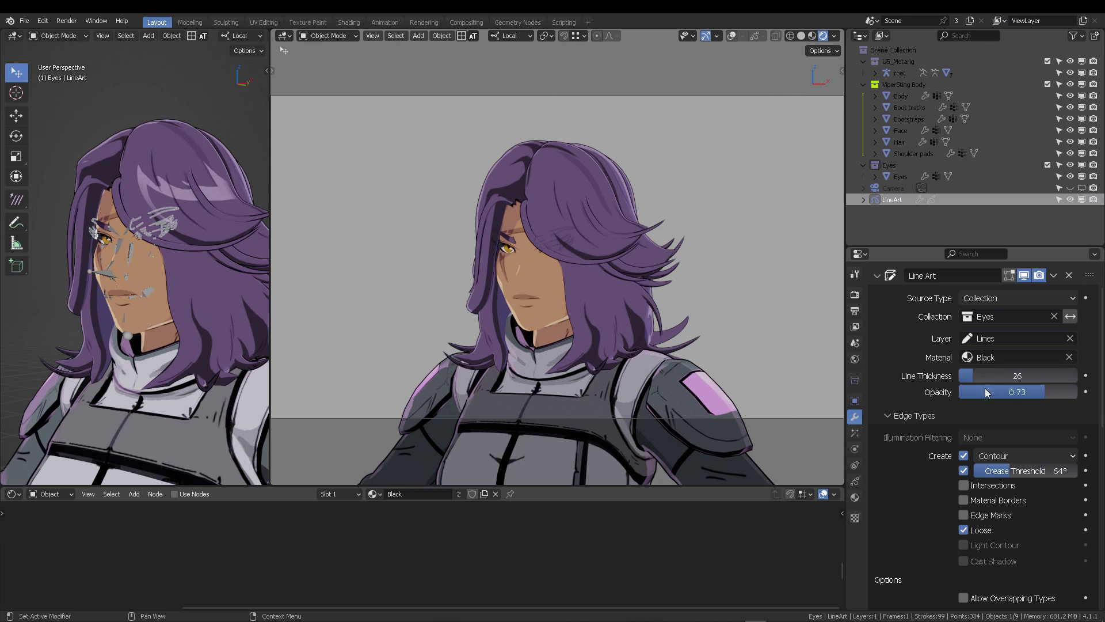
scroll(927, 455, down, 5)
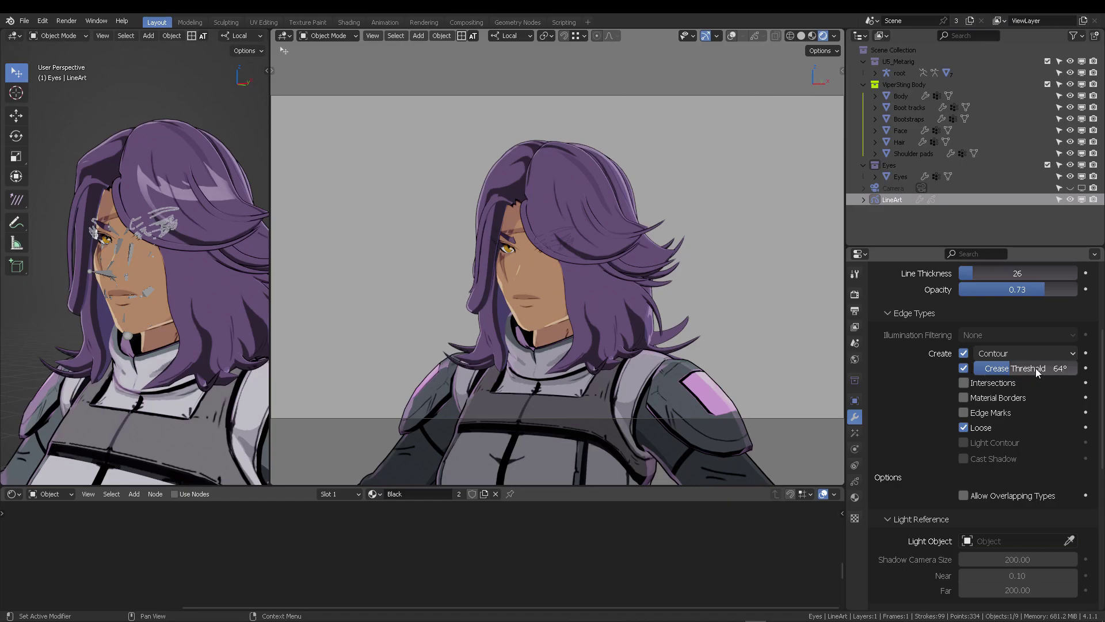
scroll(951, 389, down, 2)
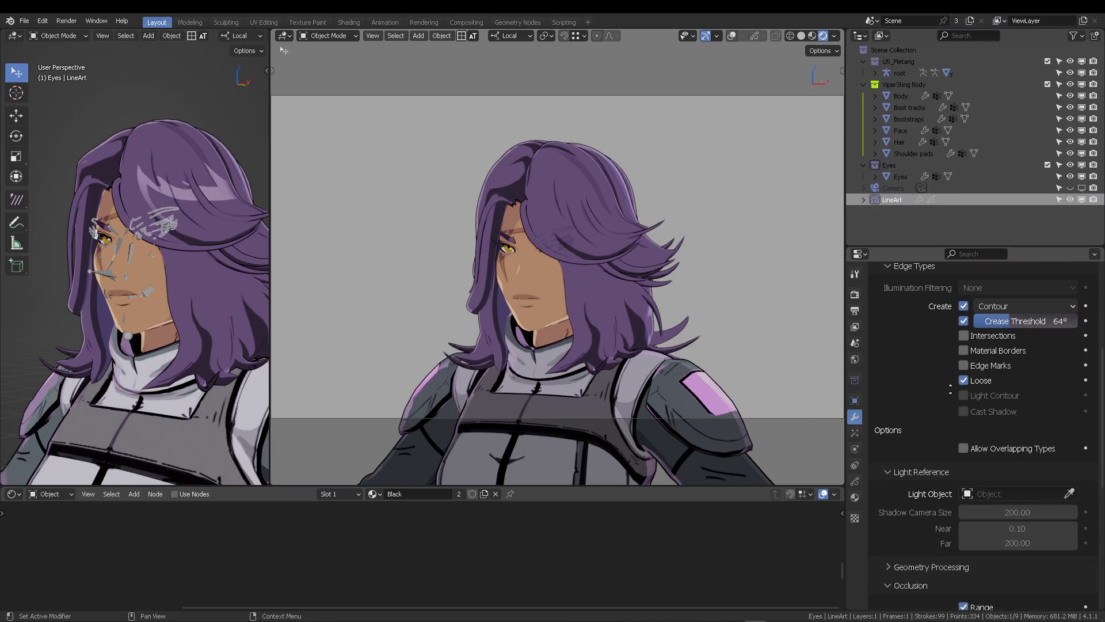
scroll(950, 390, down, 10)
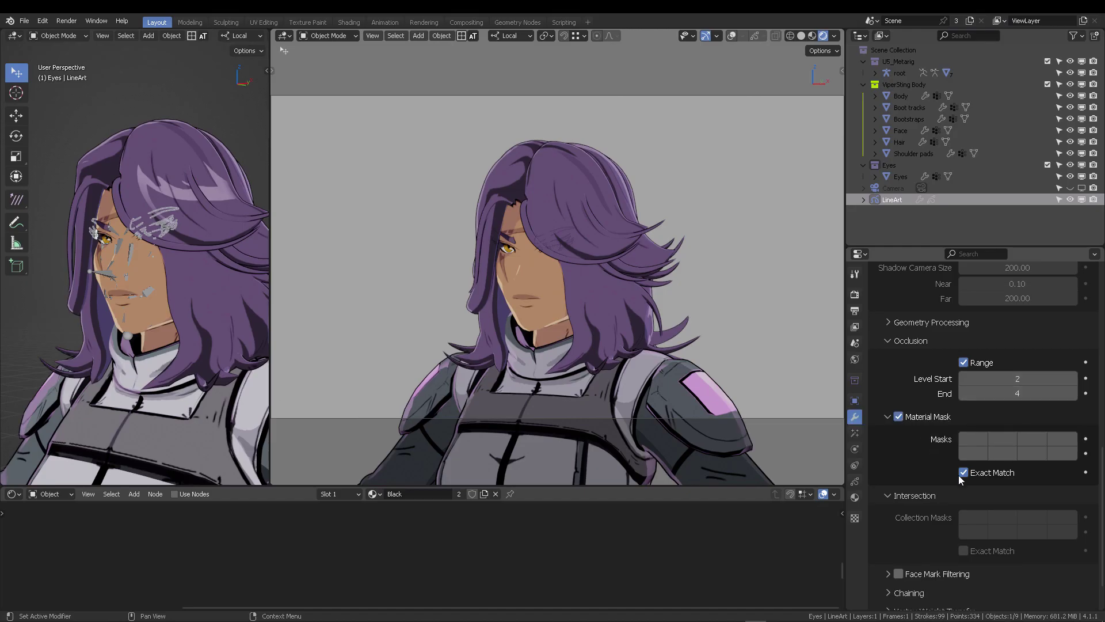
- Examine the Line Art mask and level settings of the Face object's Face material, and deselect the object
click(168, 284)
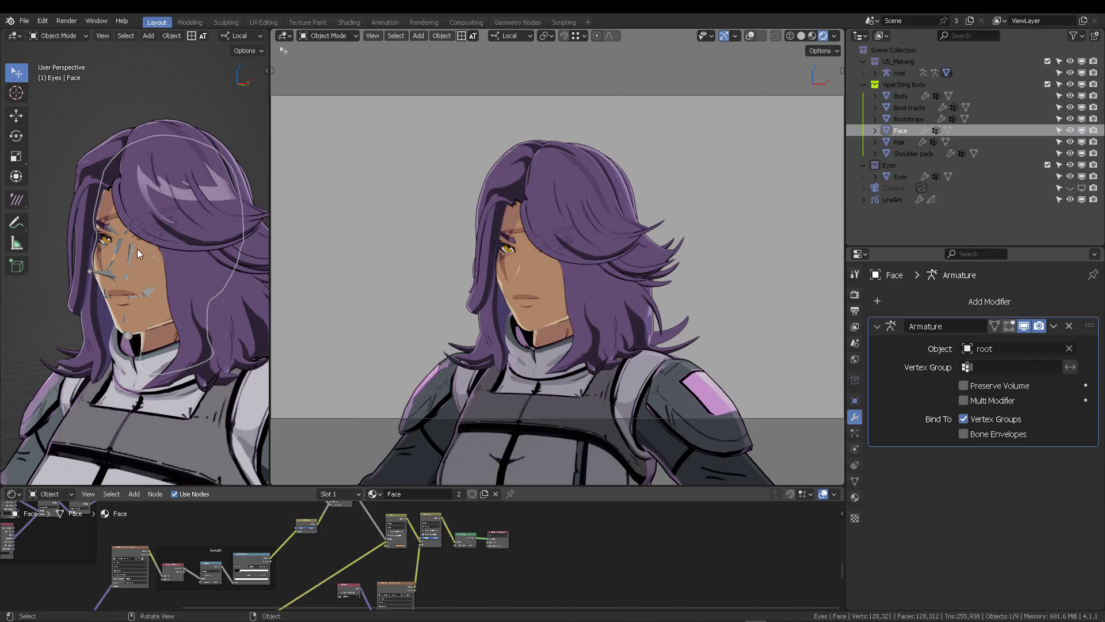
click(854, 497)
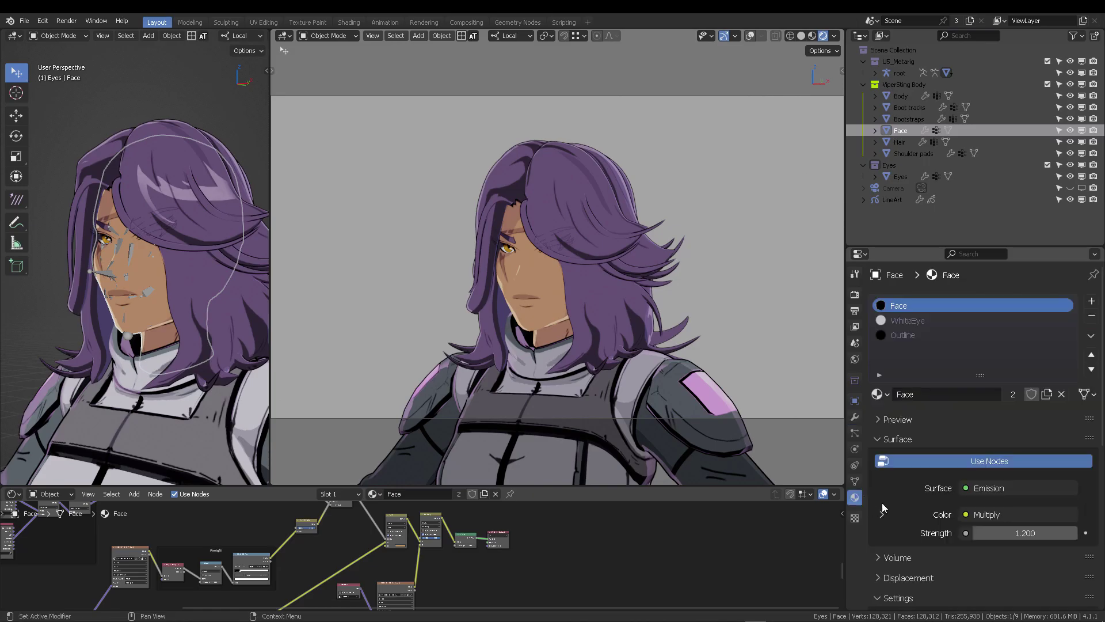
scroll(882, 502, down, 2)
scroll(967, 482, down, 10)
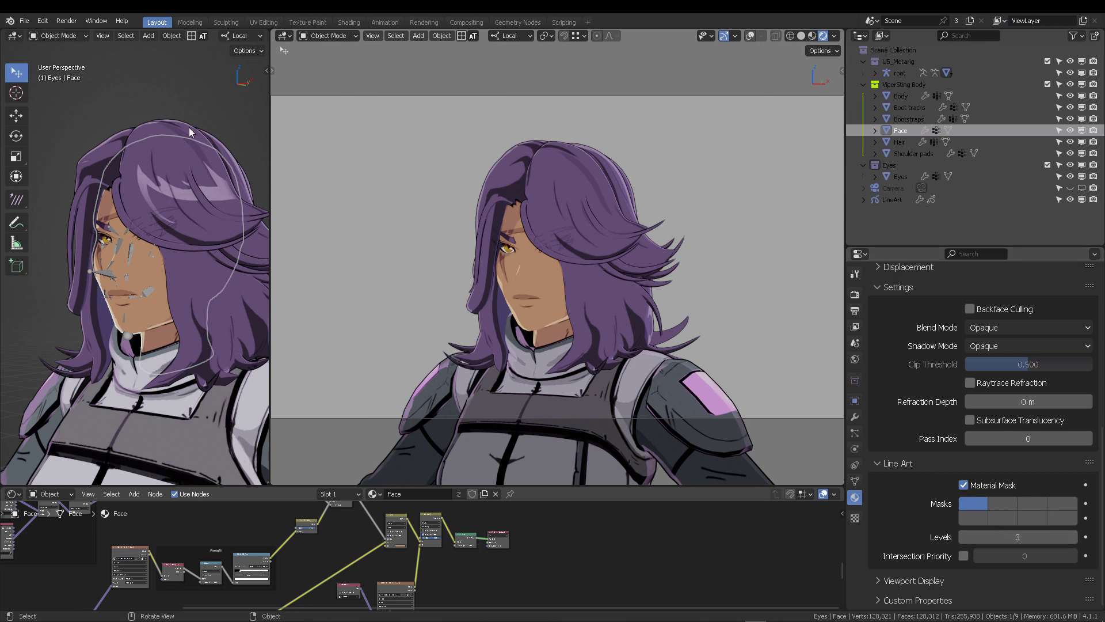
click(198, 108)
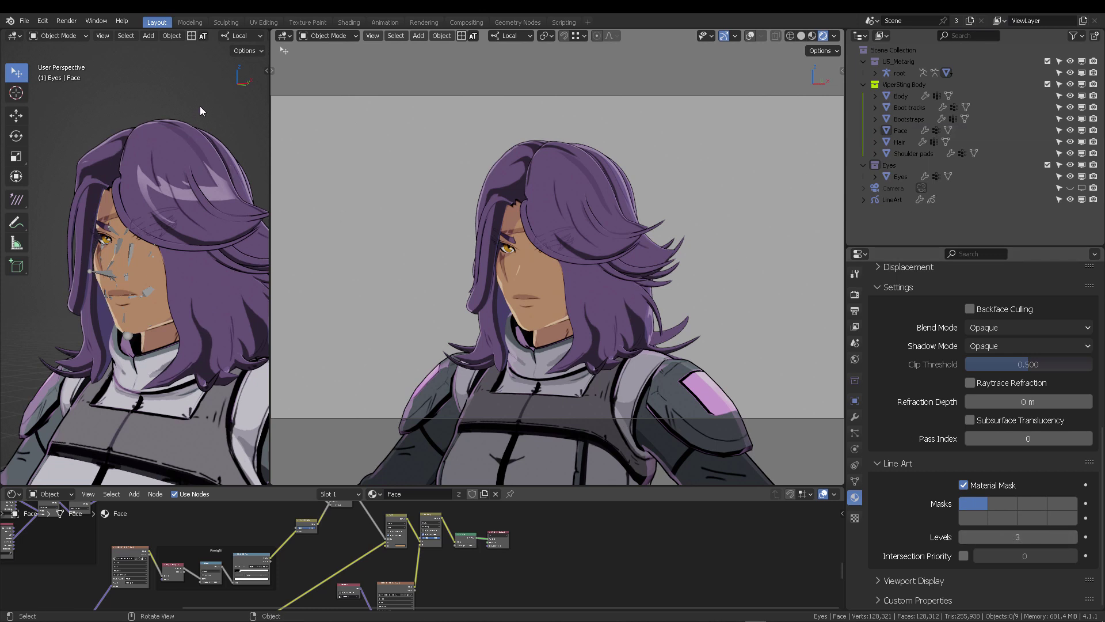